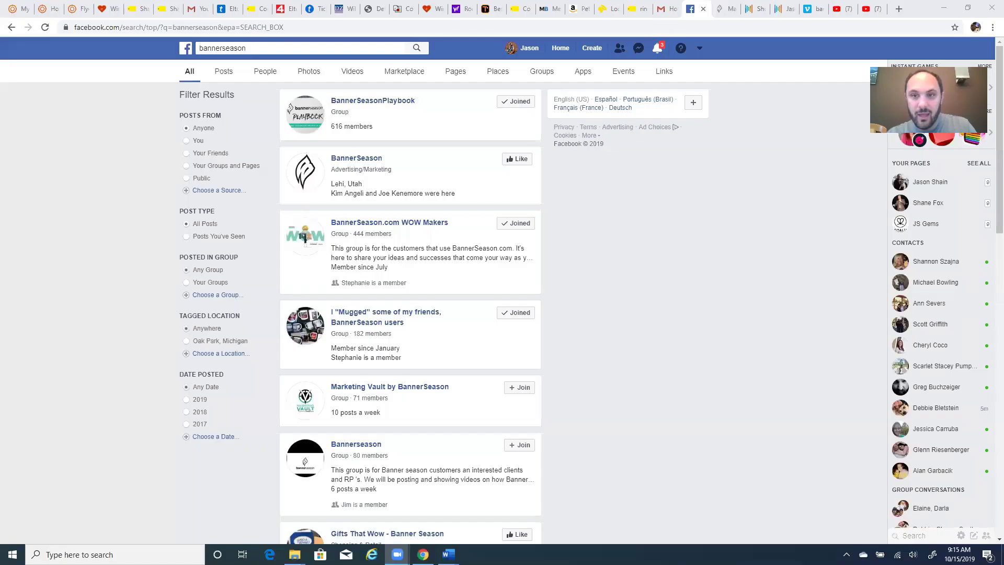
# Load elifyshuffle.com in the Shuffle tab and log in to reach the Cards dashboard
pyautogui.click(754, 10)
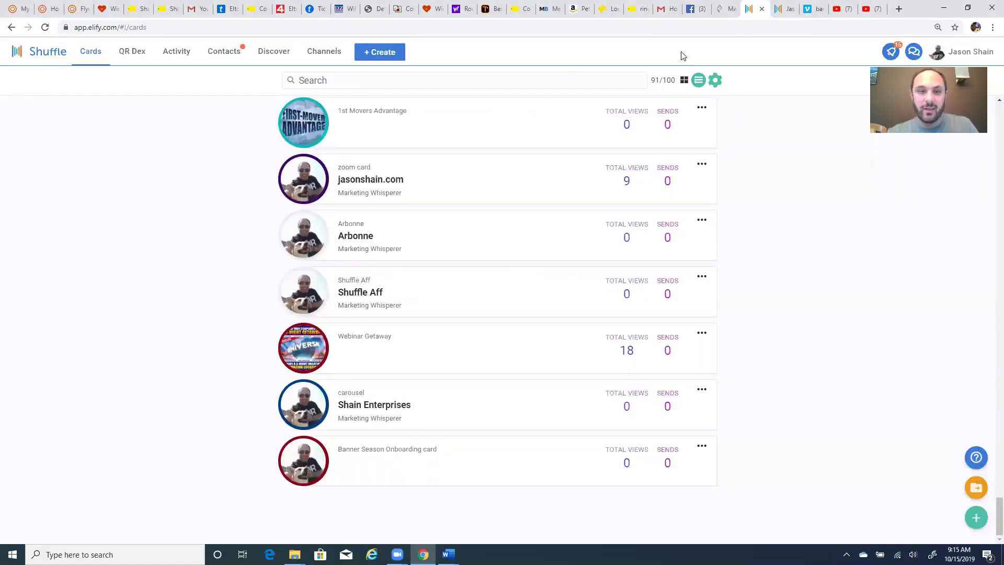
pyautogui.click(651, 26)
pyautogui.write('elifyshuffle.com')
pyautogui.press('Return')
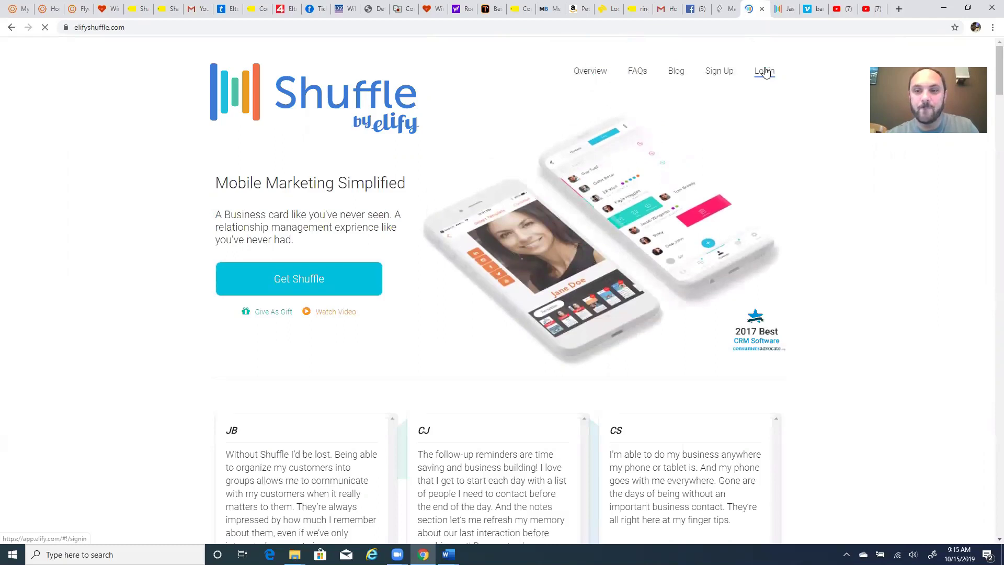
pyautogui.click(764, 72)
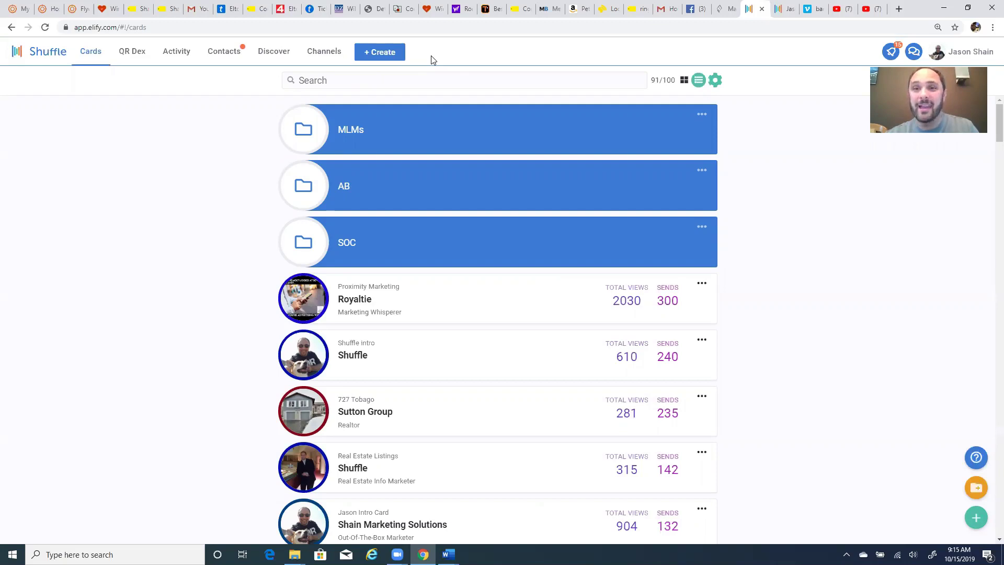
# Create a new card and pick Elify VBC Template 17 from the template carousel
pyautogui.click(381, 55)
pyautogui.click(376, 77)
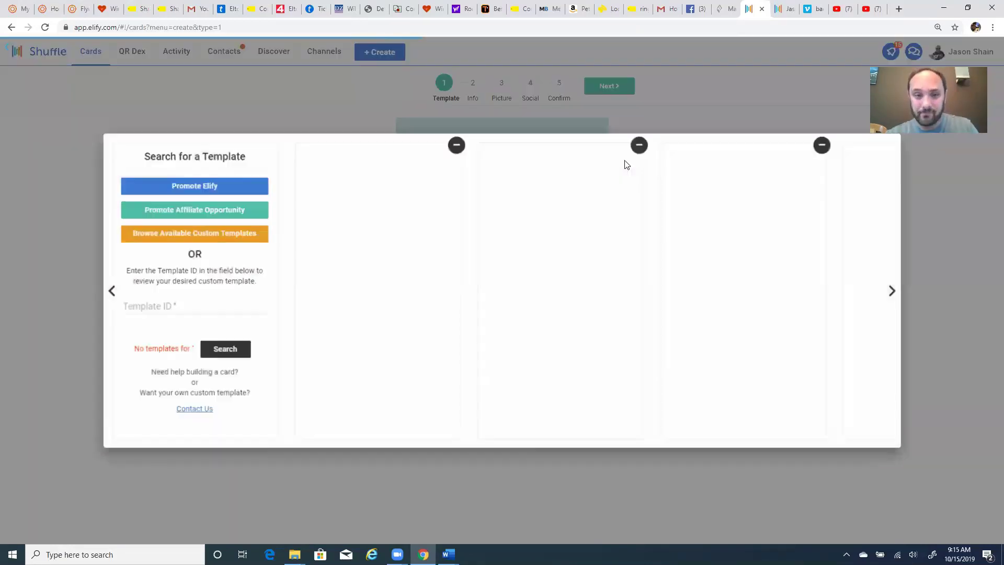
pyautogui.click(893, 292)
pyautogui.click(893, 291)
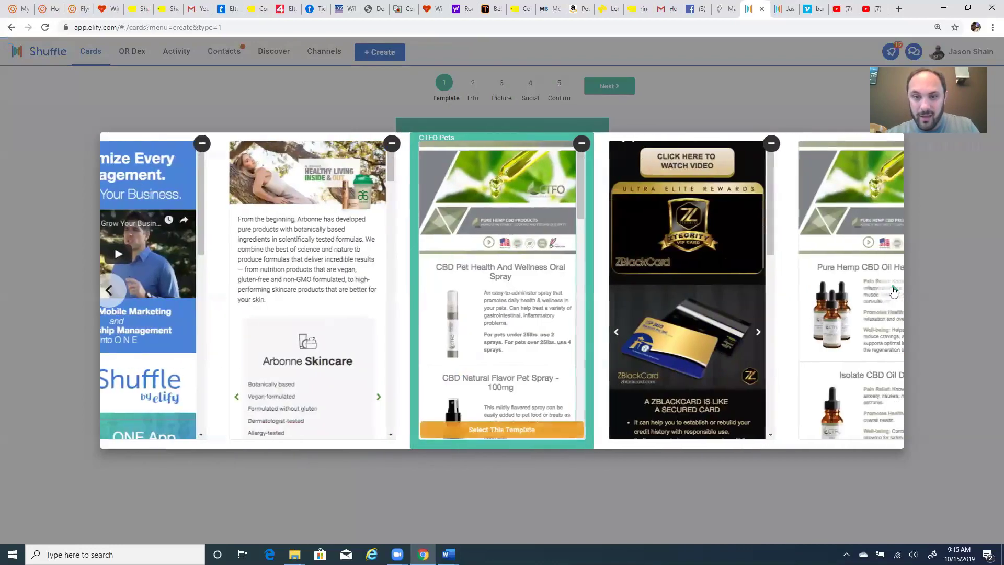
pyautogui.click(893, 292)
pyautogui.click(893, 291)
pyautogui.click(893, 292)
pyautogui.click(893, 291)
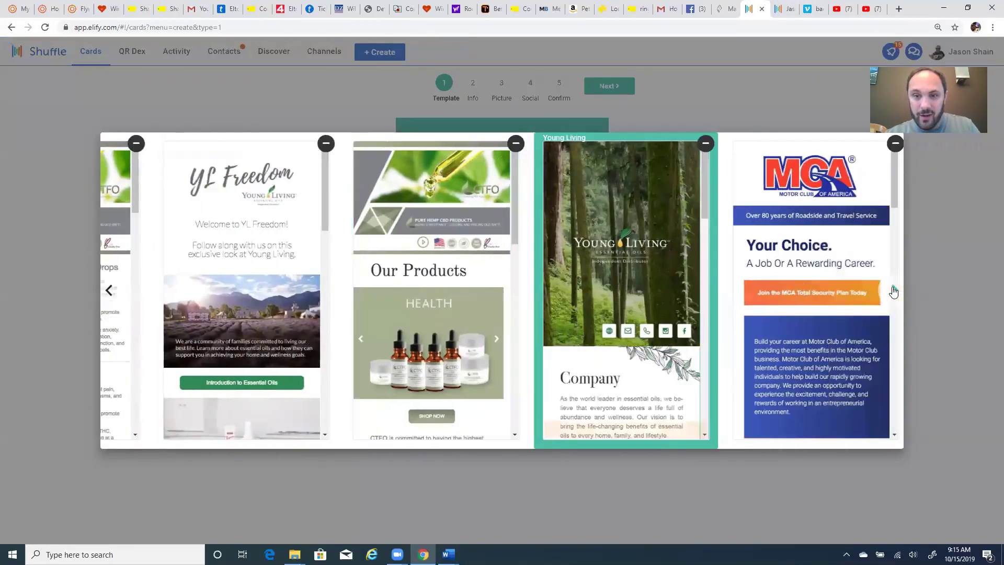
pyautogui.click(893, 292)
pyautogui.click(893, 292)
pyautogui.click(893, 292)
pyautogui.click(894, 292)
pyautogui.click(893, 292)
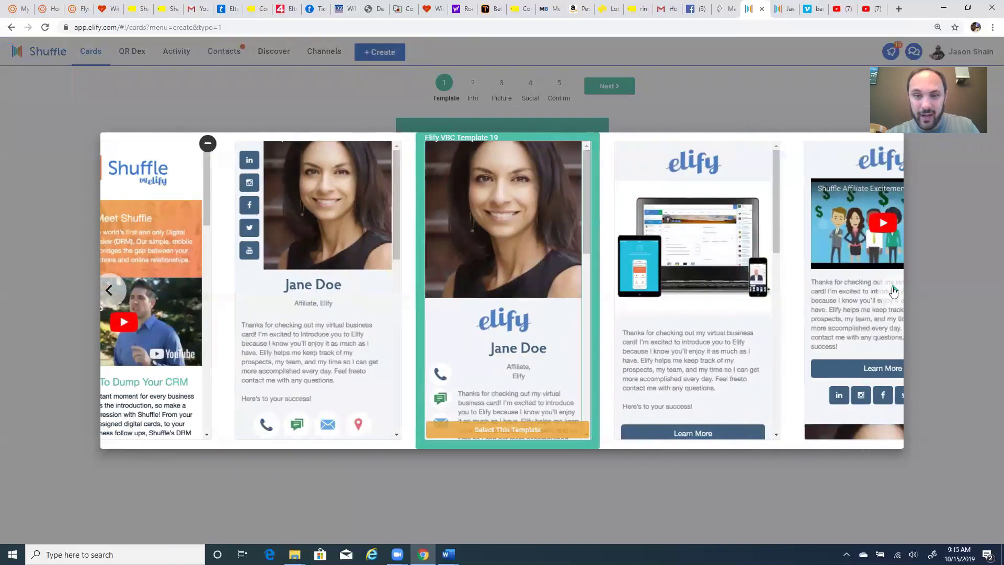
pyautogui.click(893, 291)
pyautogui.click(893, 292)
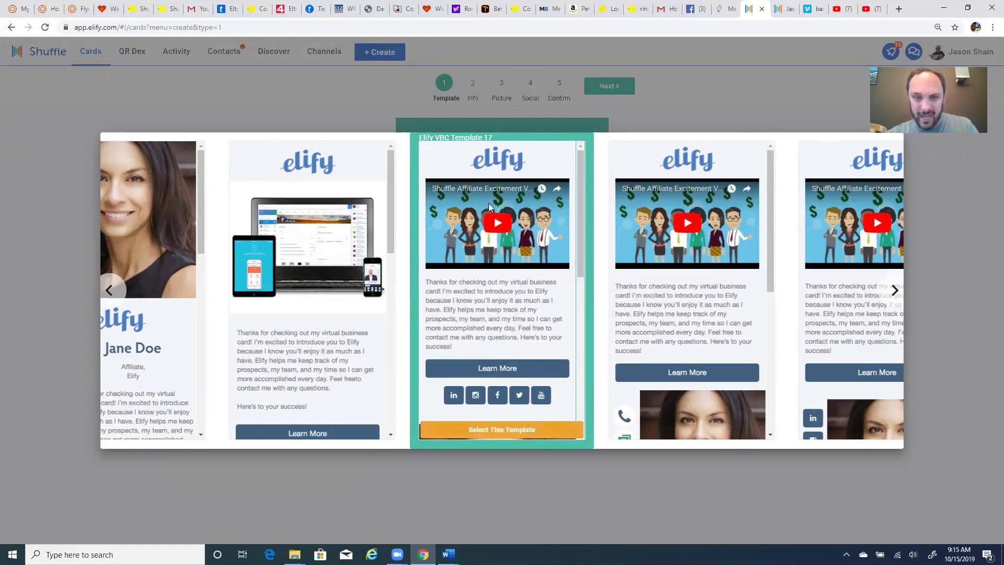
pyautogui.click(479, 437)
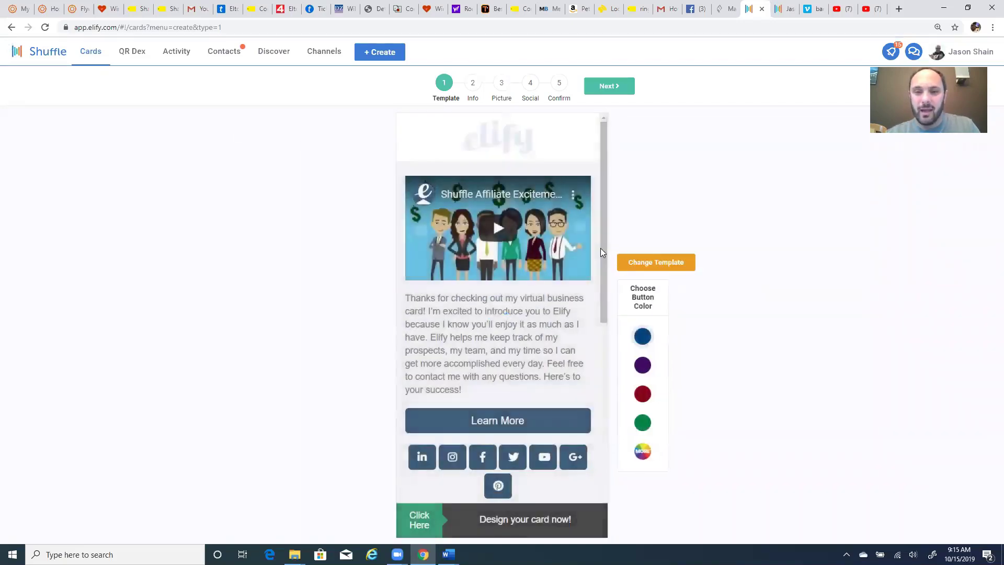
# Set the card's button colour to dark red
pyautogui.scroll(-1, 604, 264)
pyautogui.click(641, 366)
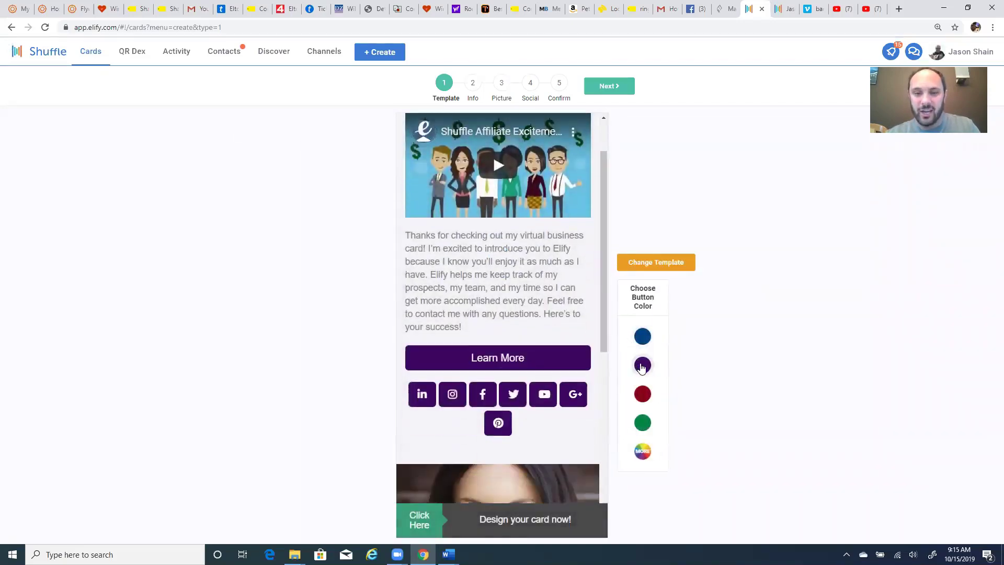
pyautogui.click(642, 394)
pyautogui.click(643, 422)
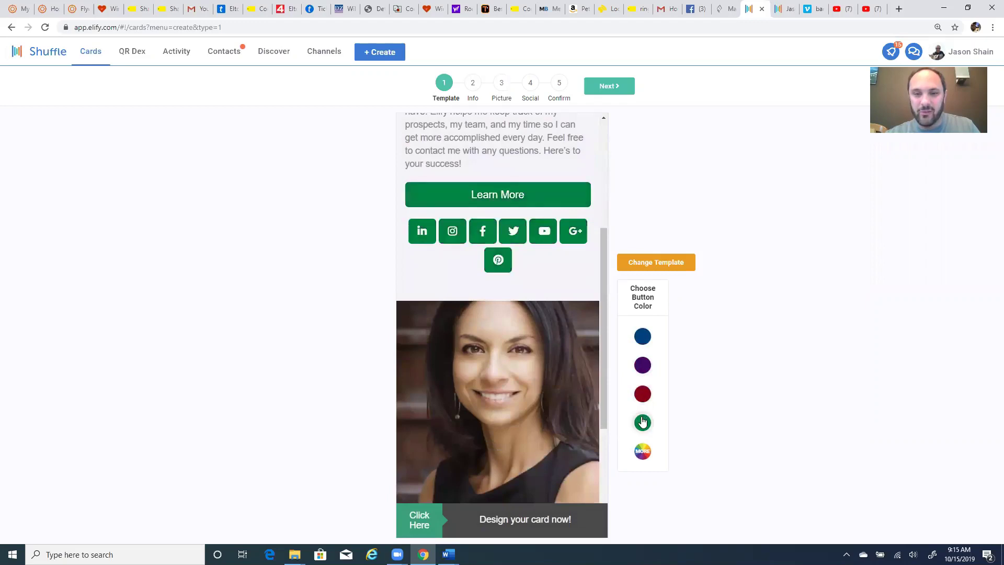
pyautogui.click(642, 393)
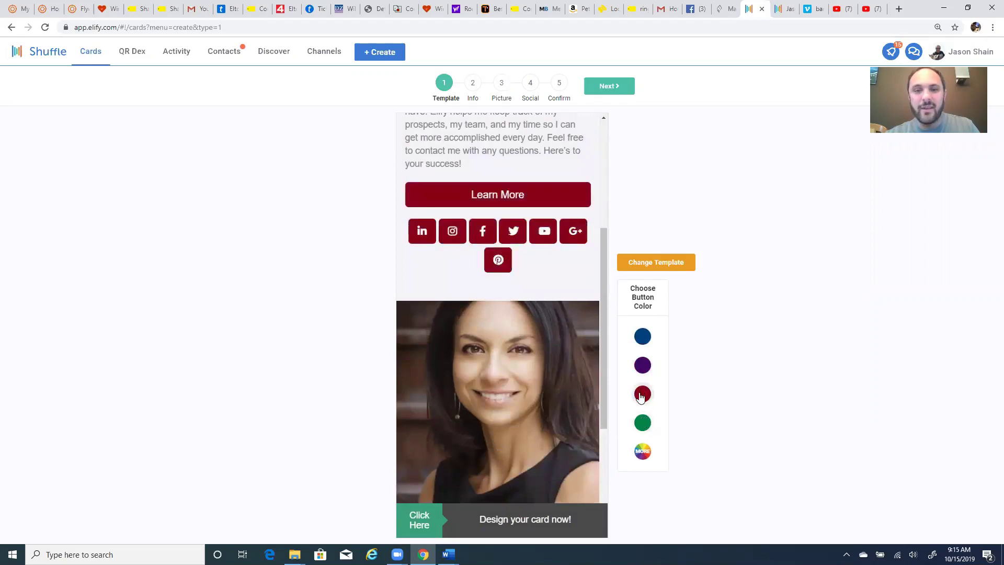
# On the Info step, use saved profile info and title the card 'Bannerseason Onboarding'
pyautogui.click(609, 86)
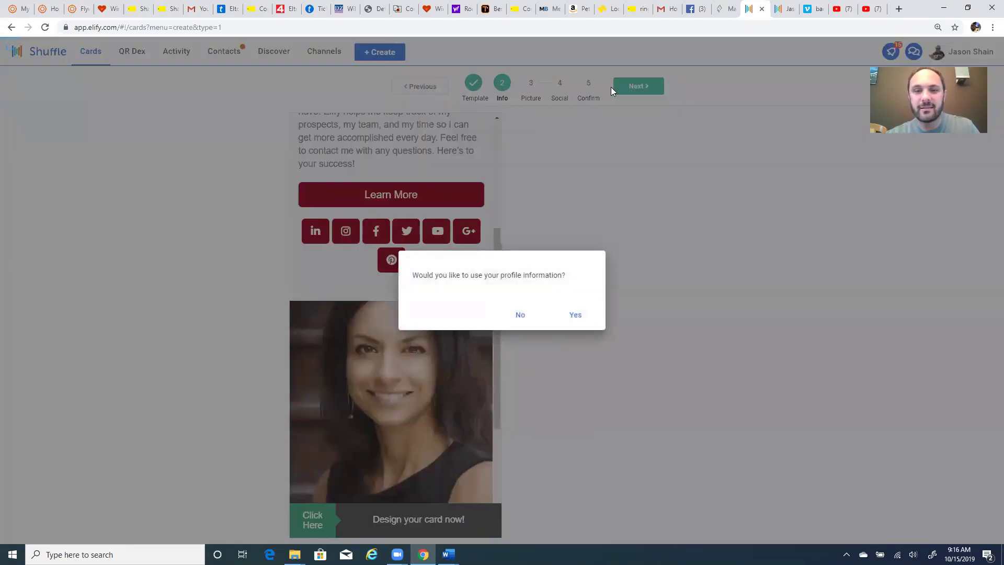
pyautogui.click(572, 316)
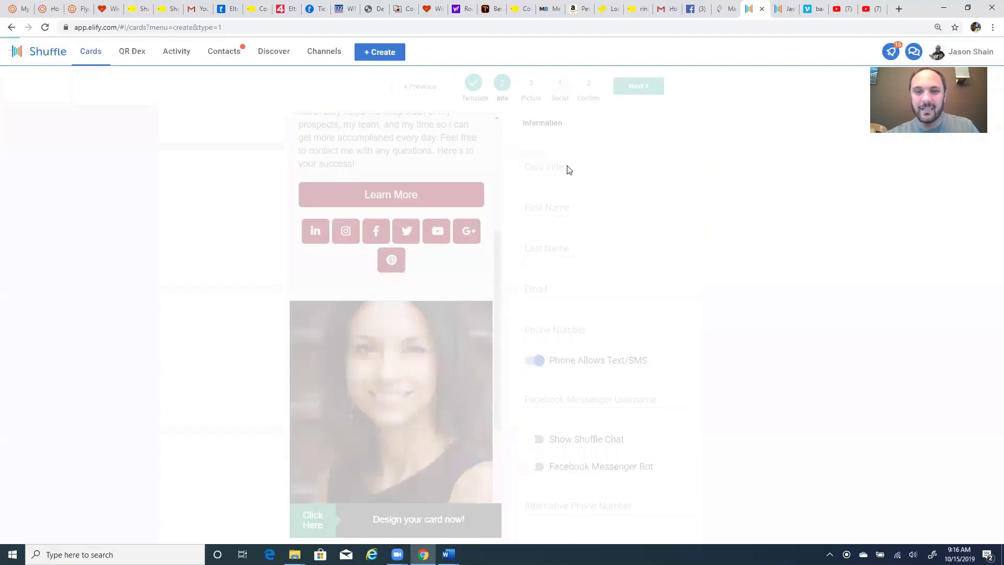
pyautogui.click(566, 167)
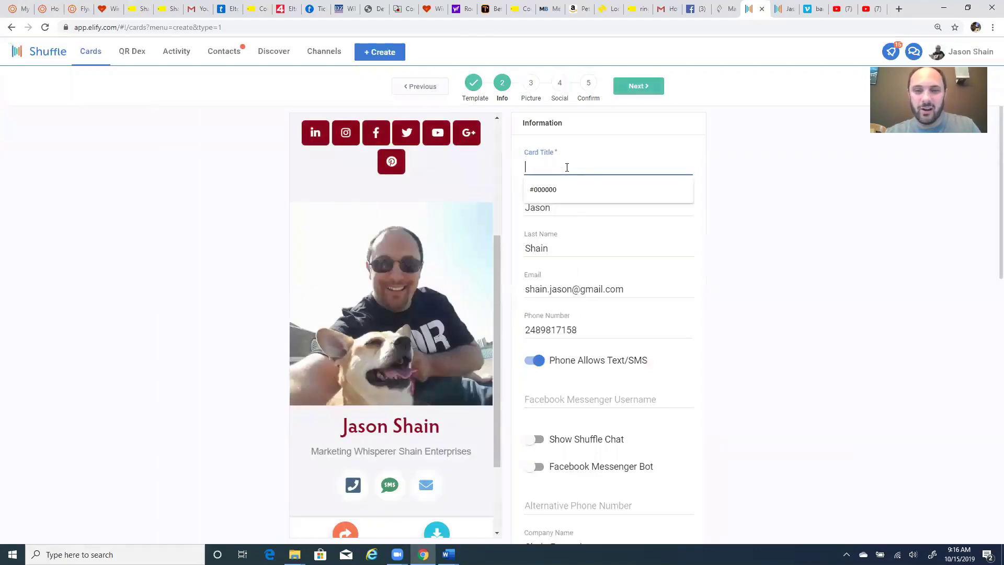
pyautogui.write('Bannerseason')
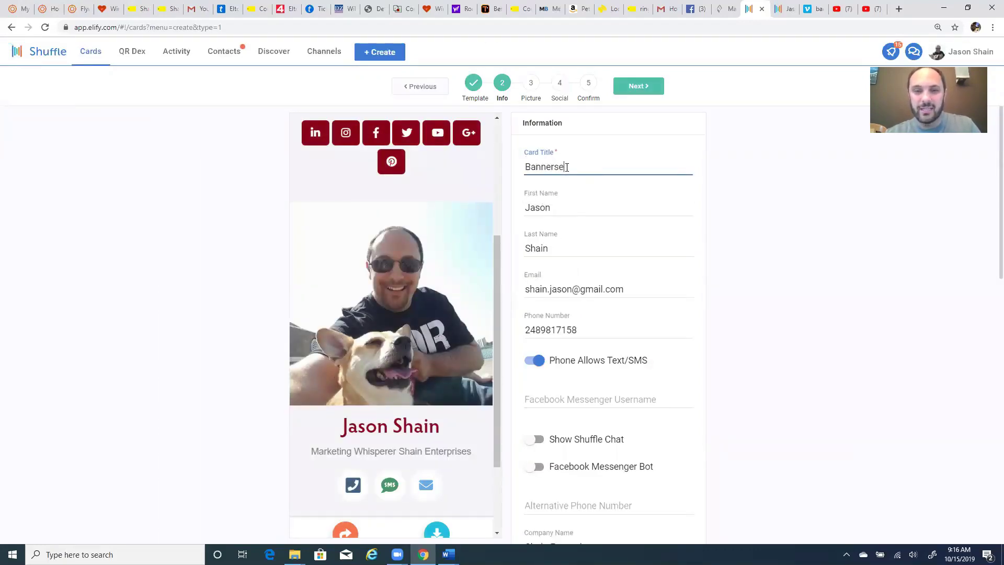
pyautogui.write(' On')
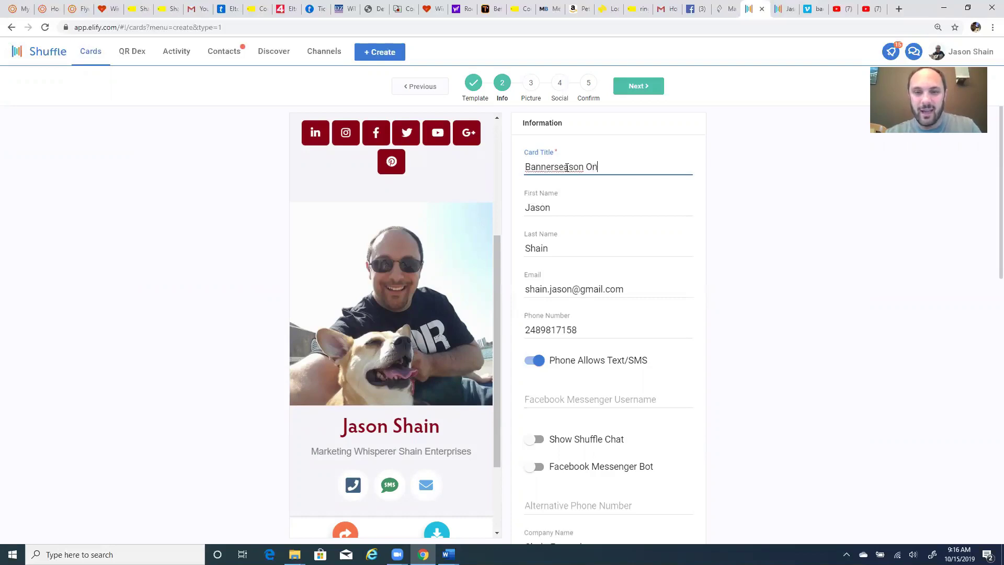
pyautogui.write('boarding Tool')
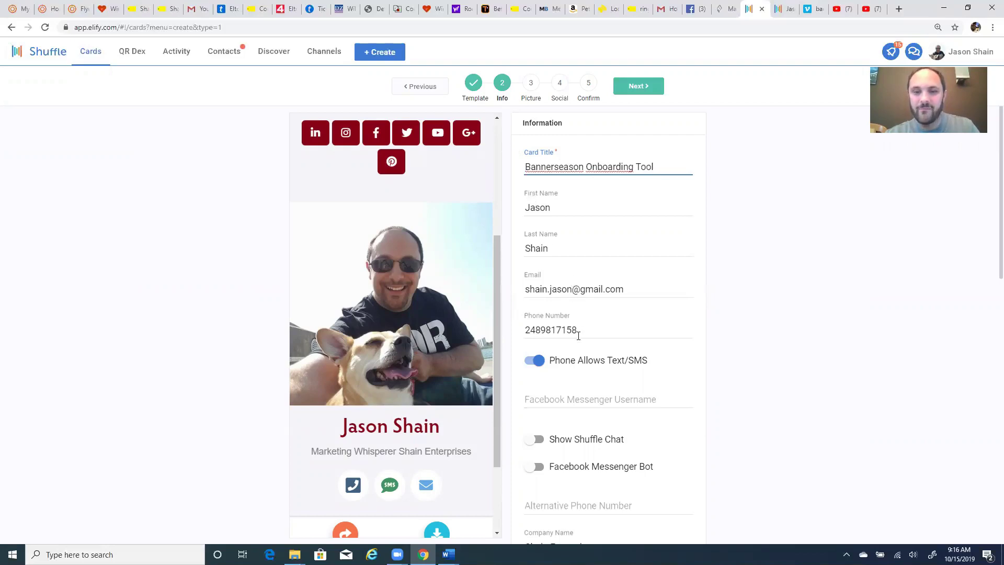
# Enter the Messenger username and clear the Company Name and Job Title fields
pyautogui.click(590, 393)
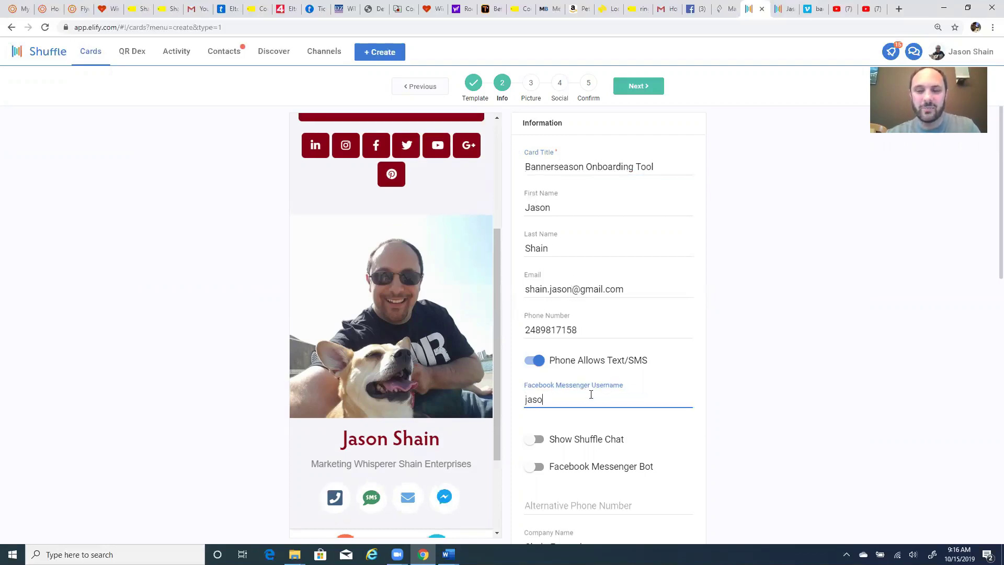
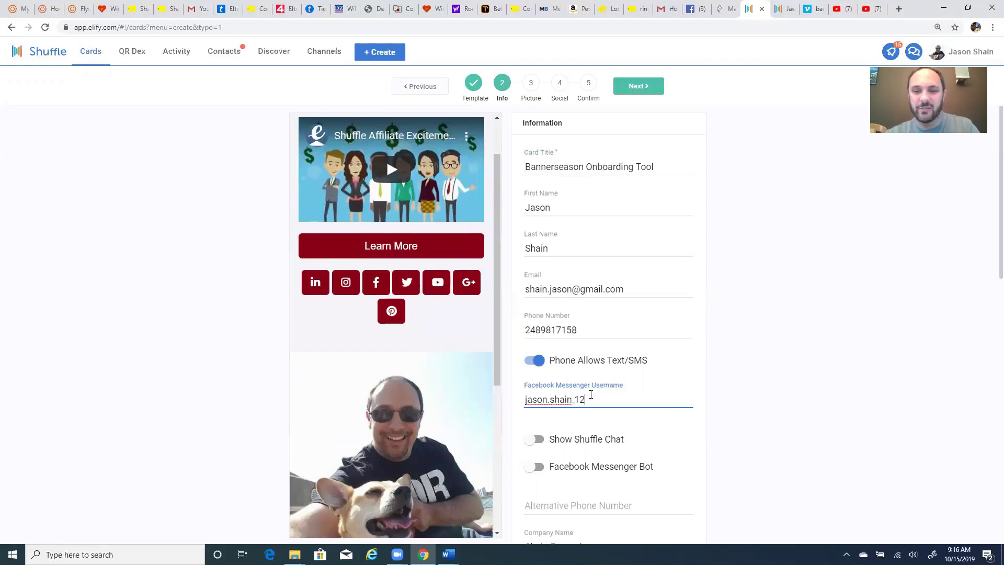
pyautogui.scroll(-2, 751, 368)
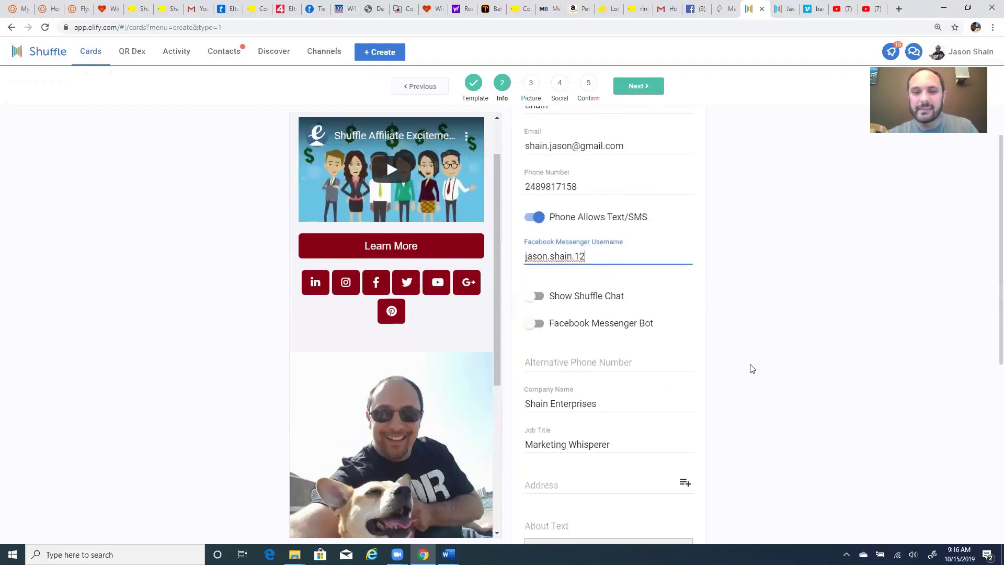
pyautogui.scroll(-1, 751, 368)
pyautogui.moveTo(600, 328); pyautogui.dragTo(526, 337)
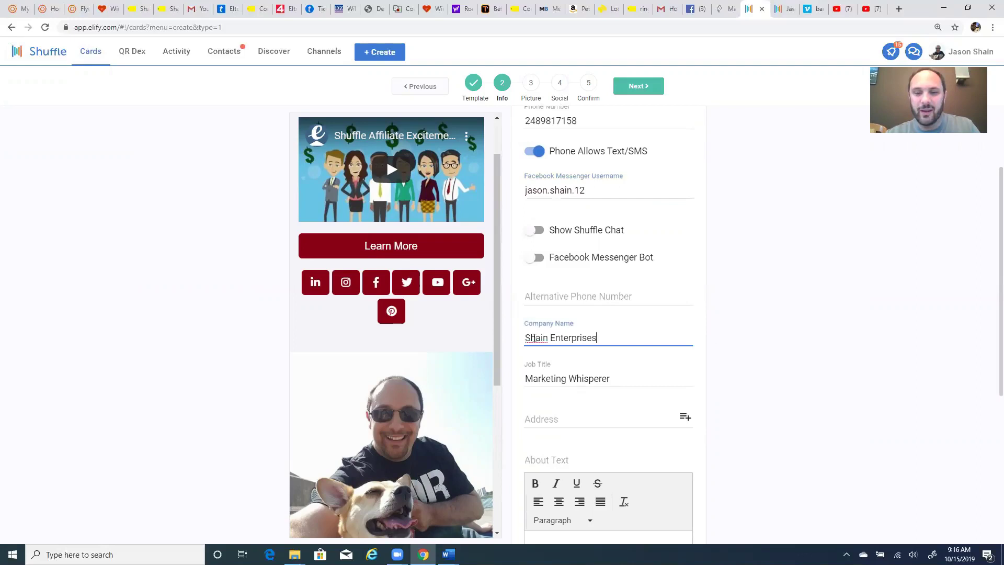
pyautogui.press('BackSpace')
pyautogui.tripleClick(570, 384)
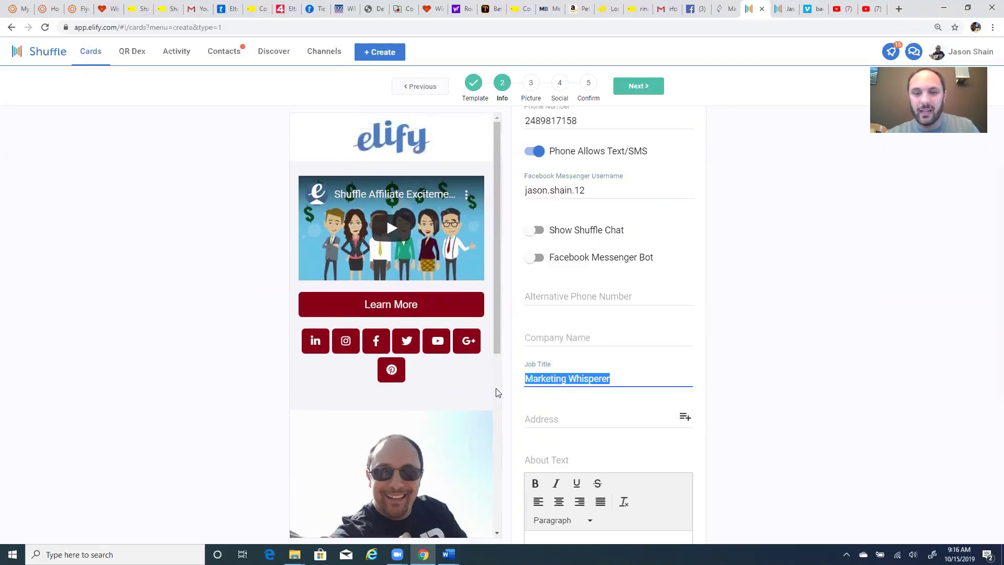
pyautogui.press('BackSpace')
pyautogui.scroll(-4, 751, 360)
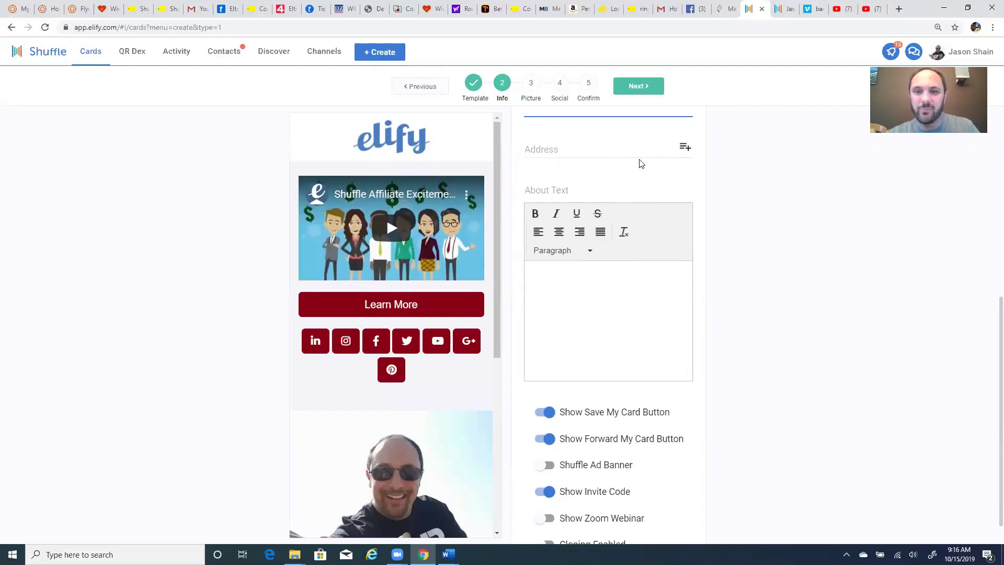
# Load the BannerSeason homepage in the BannerSeason tab
pyautogui.click(721, 11)
pyautogui.click(536, 26)
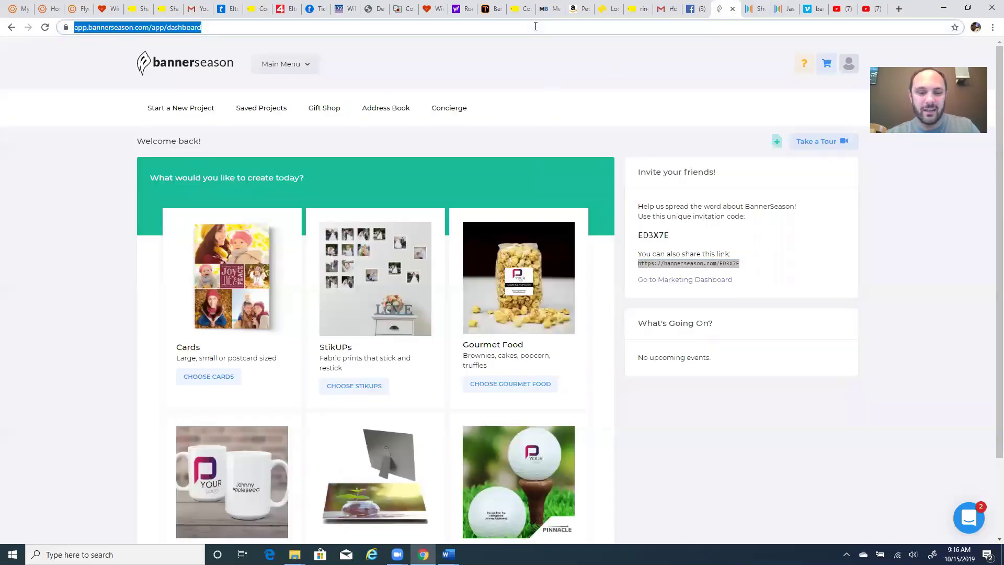
pyautogui.write('banners')
pyautogui.press('Return')
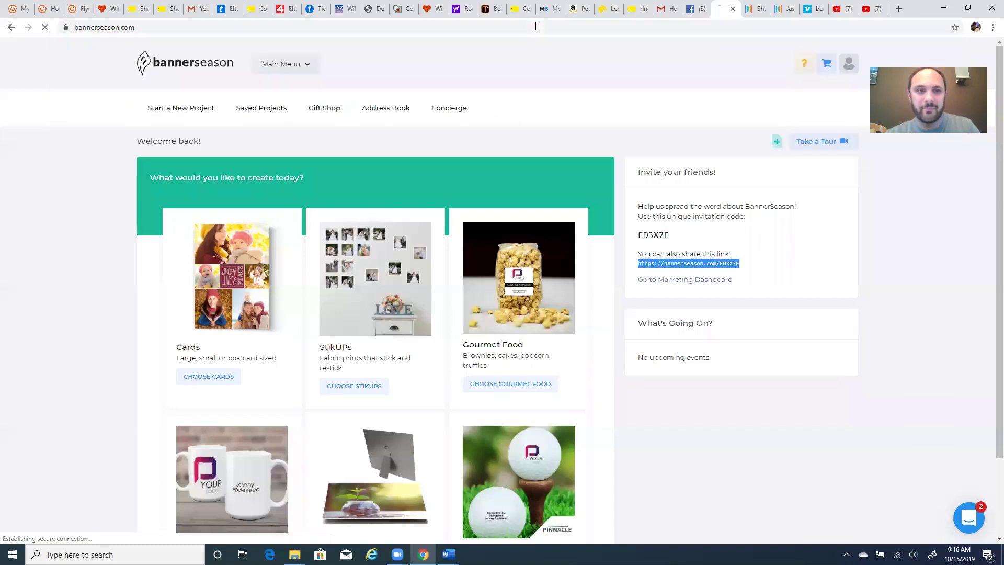
# Copy the 'We help you keep the customers you already have' heading and both paragraphs
pyautogui.scroll(-1, 669, 459)
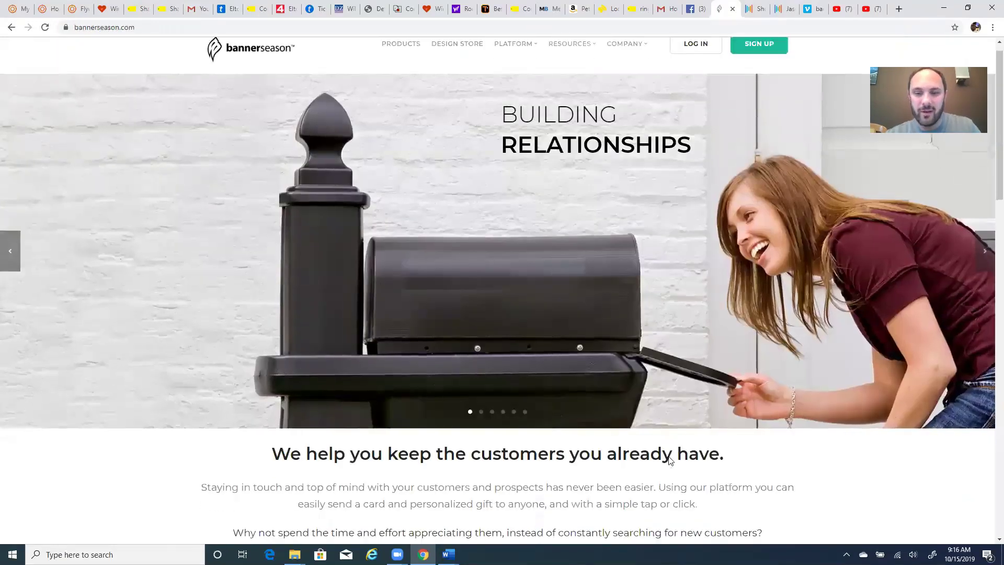
pyautogui.scroll(-2, 669, 459)
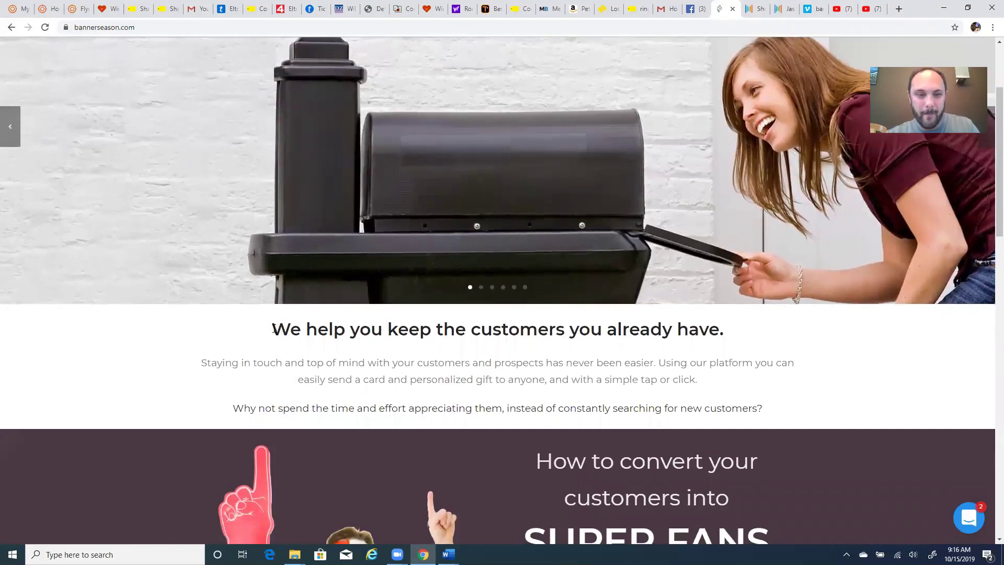
pyautogui.moveTo(272, 329)
pyautogui.mouseDown()
pyautogui.moveTo(419, 378)
pyautogui.moveTo(773, 414)
pyautogui.mouseUp()
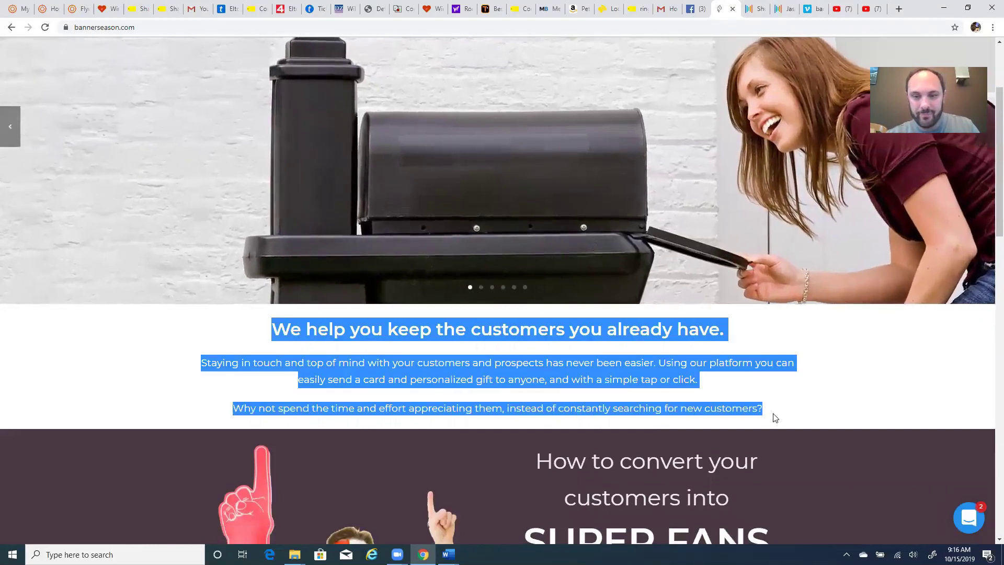
pyautogui.rightClick(676, 375)
pyautogui.click(690, 386)
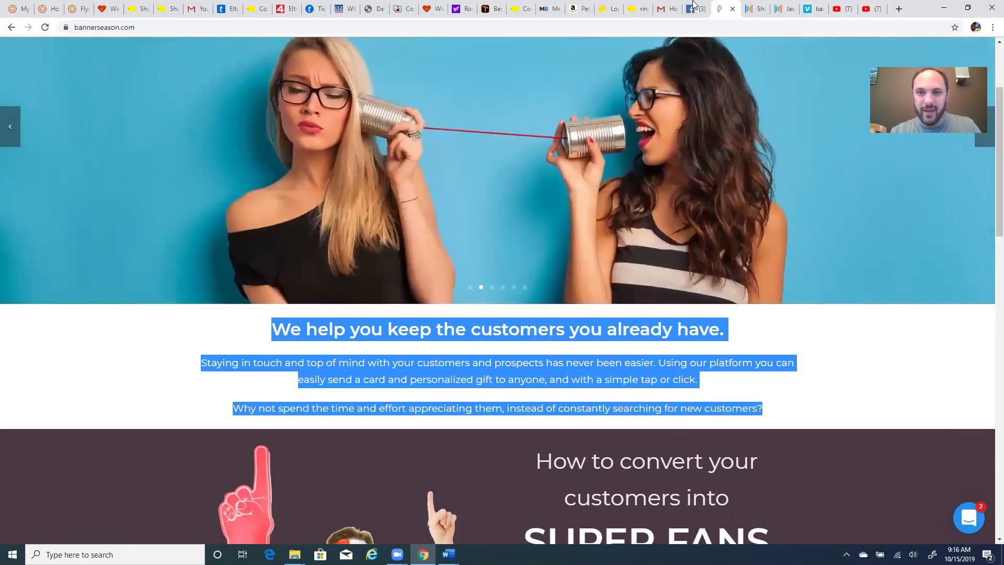
# Paste the BannerSeason intro into About Text and left-align its final paragraph
pyautogui.click(755, 8)
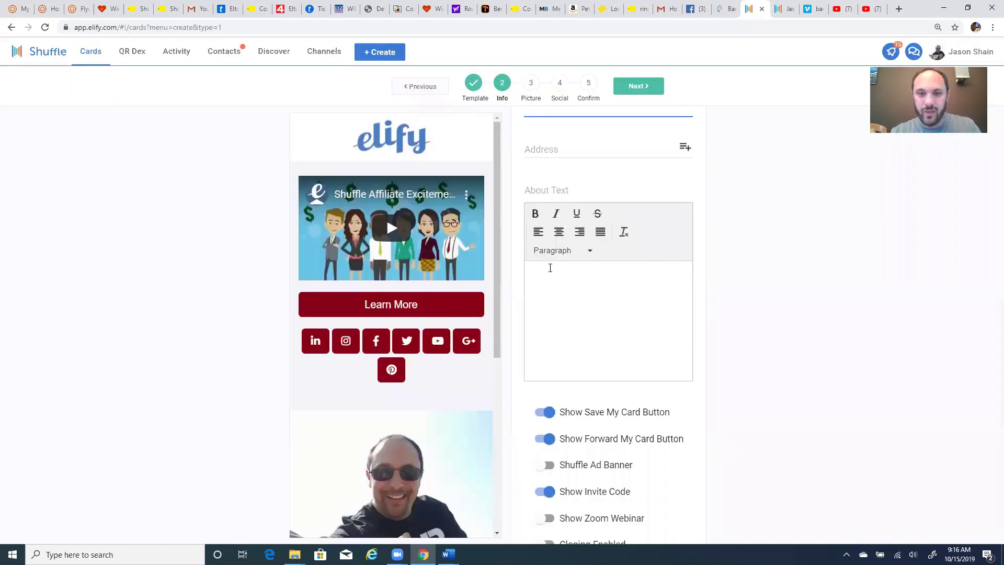
pyautogui.click(550, 268)
pyautogui.rightClick(555, 271)
pyautogui.click(576, 354)
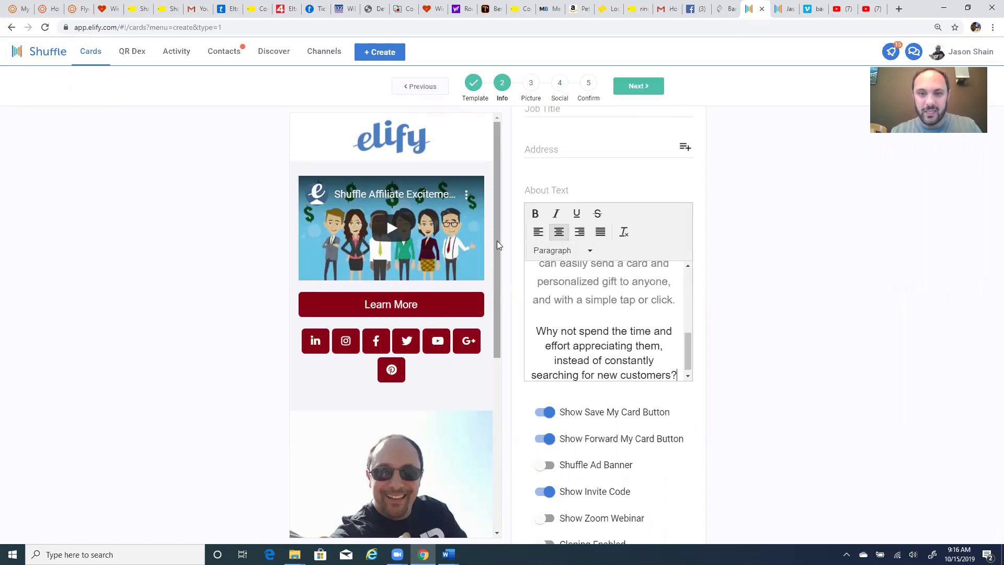
pyautogui.moveTo(496, 247)
pyautogui.mouseDown()
pyautogui.moveTo(507, 354)
pyautogui.moveTo(515, 163)
pyautogui.mouseUp()
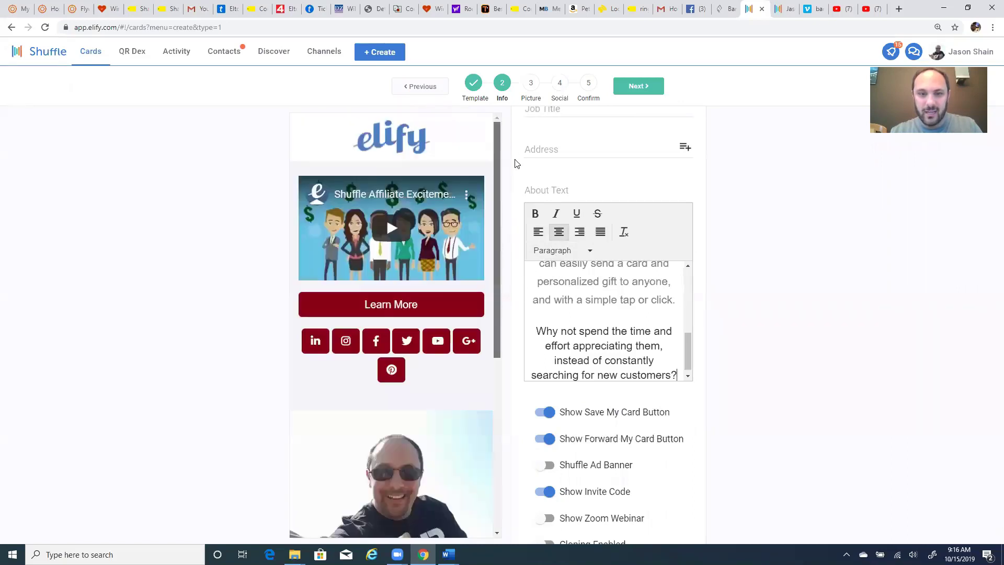
pyautogui.click(537, 231)
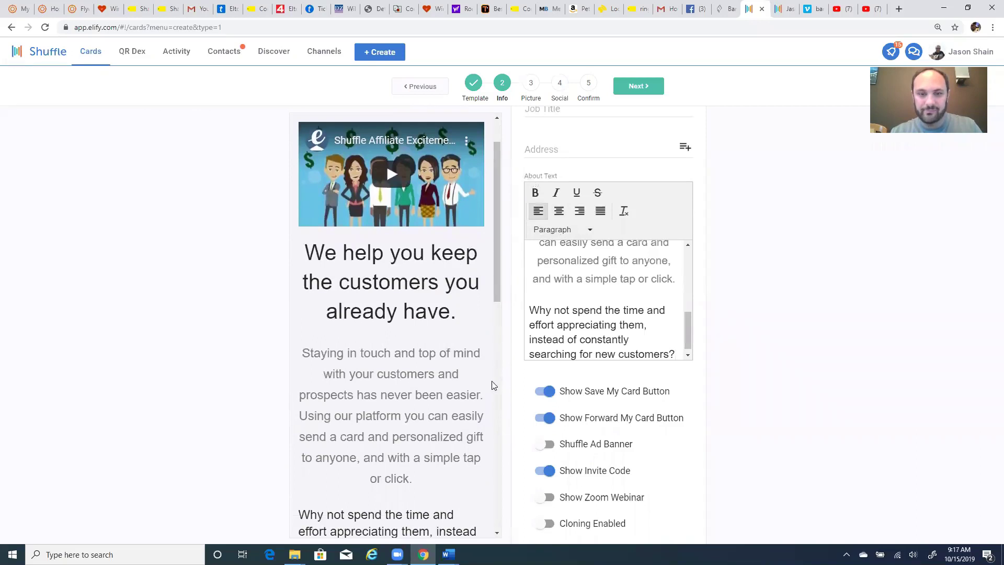
# Turn on Cloning Enabled and continue to the Picture step
pyautogui.moveTo(500, 296)
pyautogui.mouseDown()
pyautogui.moveTo(491, 441)
pyautogui.moveTo(497, 178)
pyautogui.mouseUp()
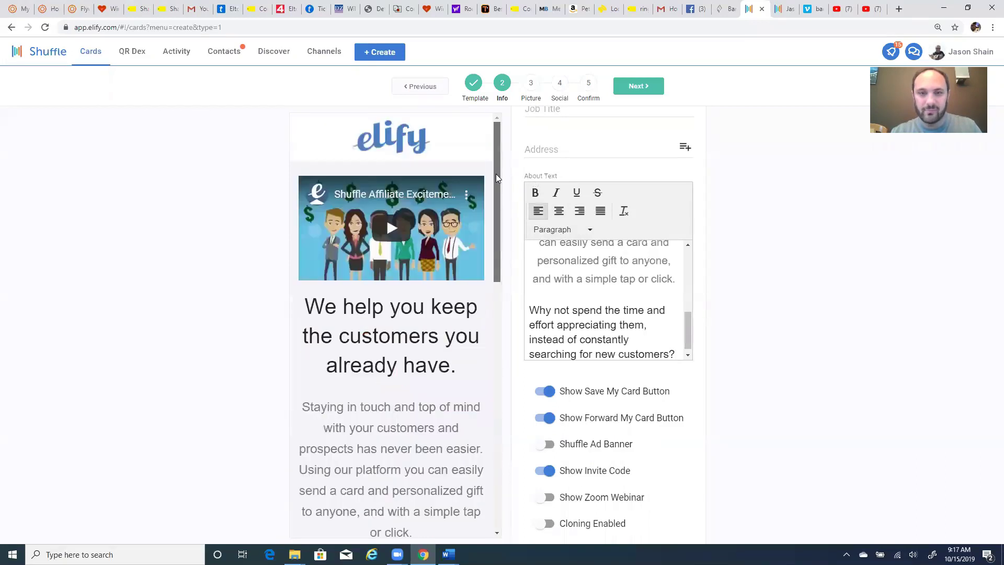
pyautogui.scroll(-1, 764, 320)
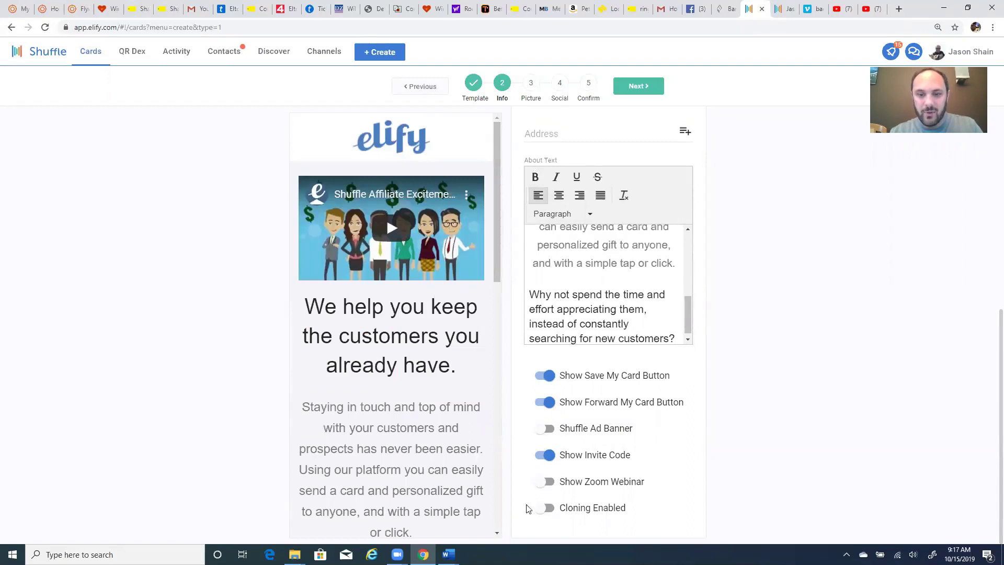
pyautogui.click(545, 508)
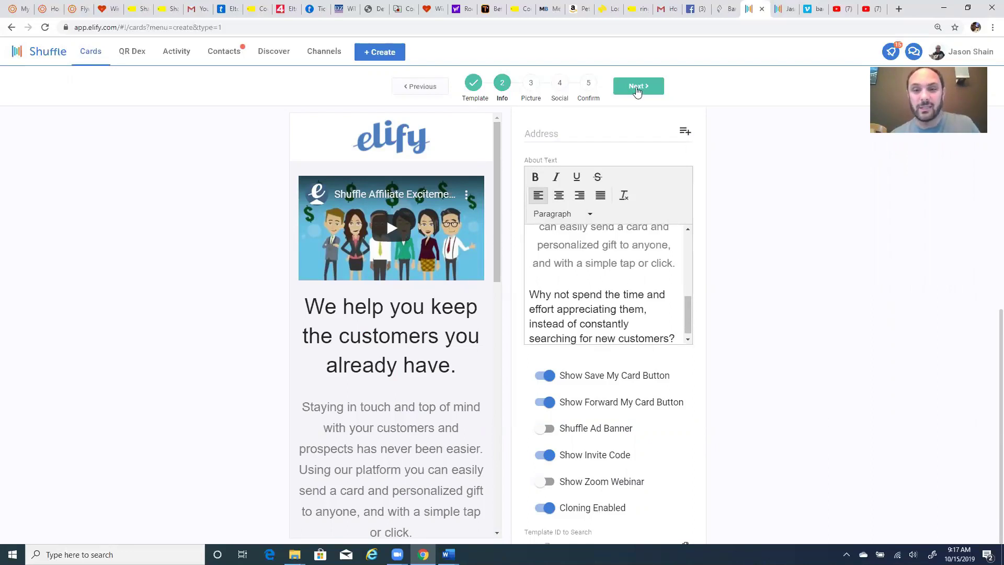
pyautogui.click(637, 89)
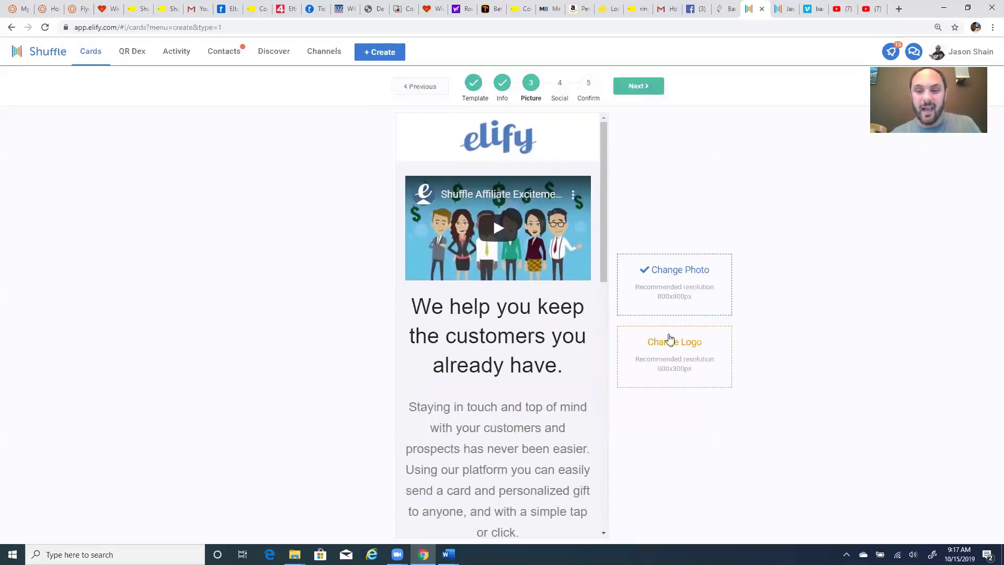
# Choose the bannerseason logo from the photo library and save it as the card logo
pyautogui.click(672, 347)
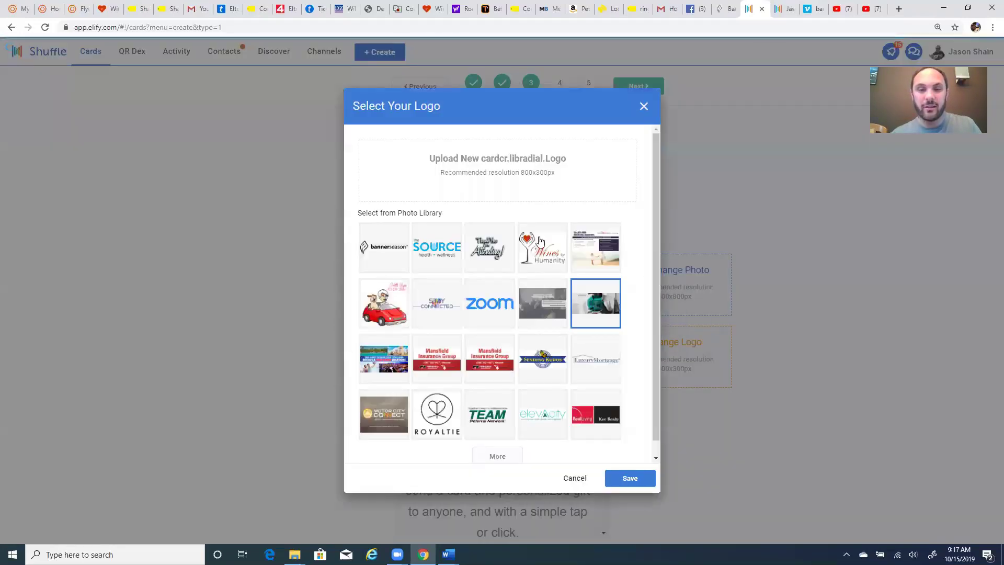
pyautogui.click(396, 255)
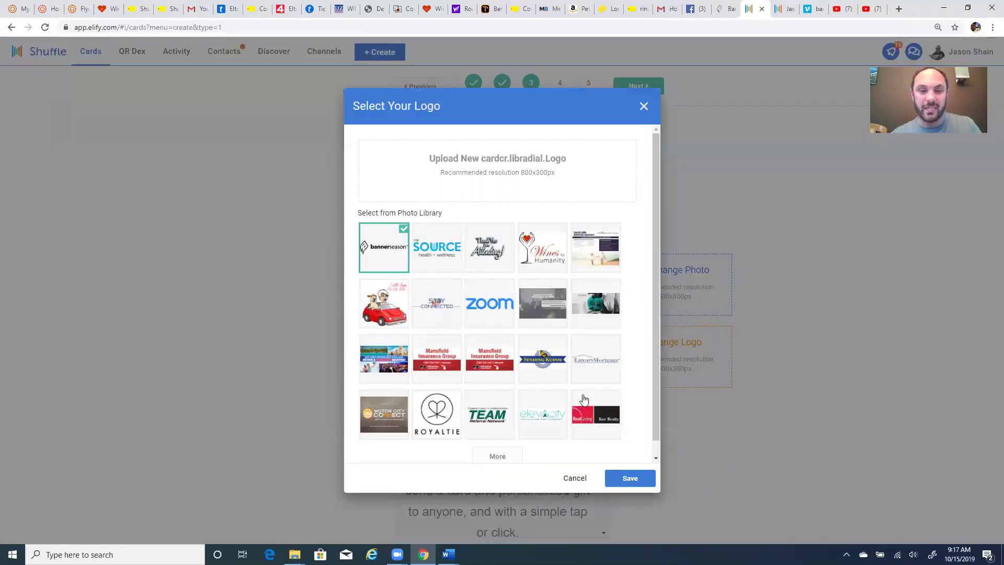
pyautogui.click(626, 480)
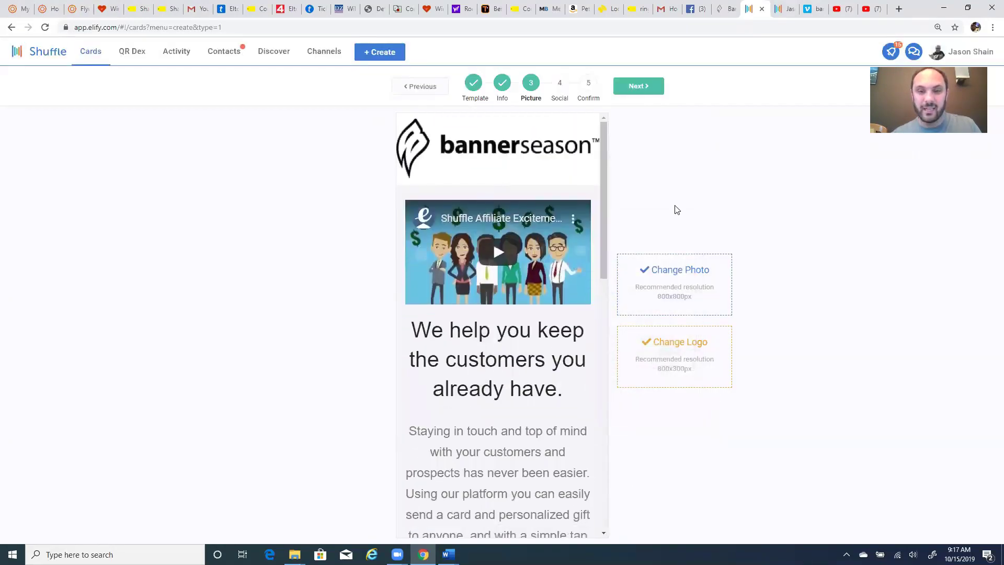
pyautogui.moveTo(602, 195)
pyautogui.mouseDown()
pyautogui.moveTo(621, 455)
pyautogui.moveTo(616, 168)
pyautogui.moveTo(638, 130)
pyautogui.mouseUp()
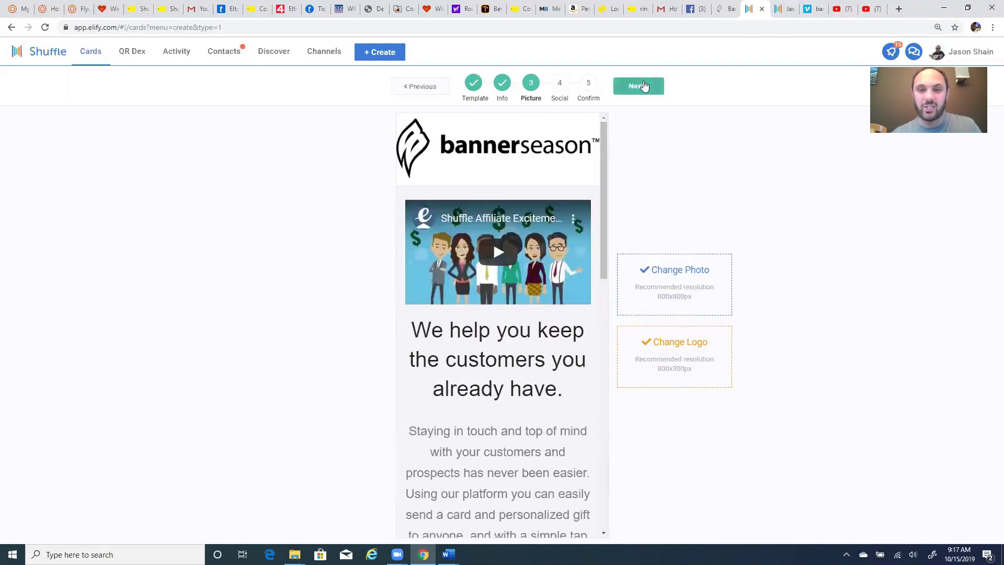
# Go to the Social step and enter the Facebook profile path
pyautogui.click(645, 86)
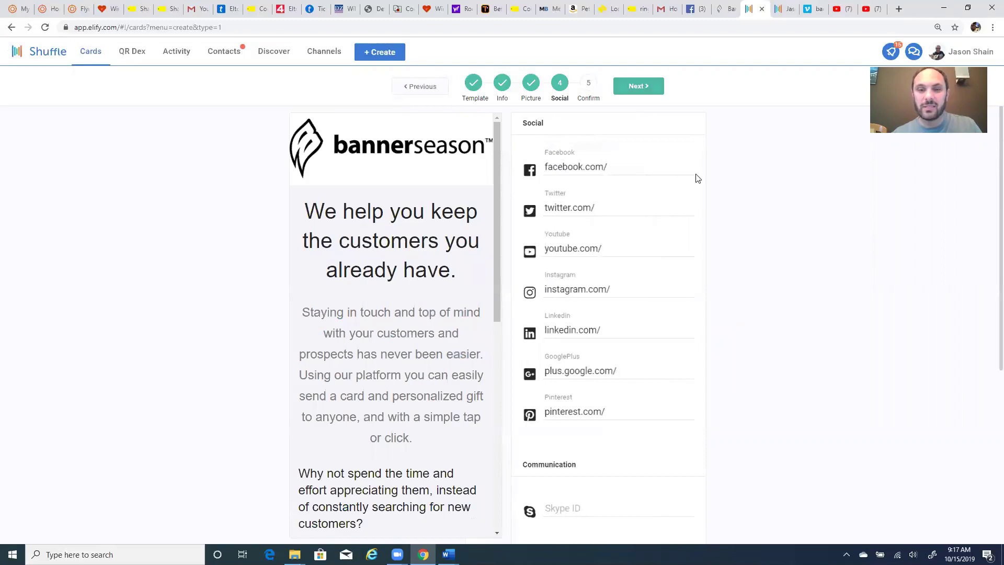
pyautogui.click(642, 164)
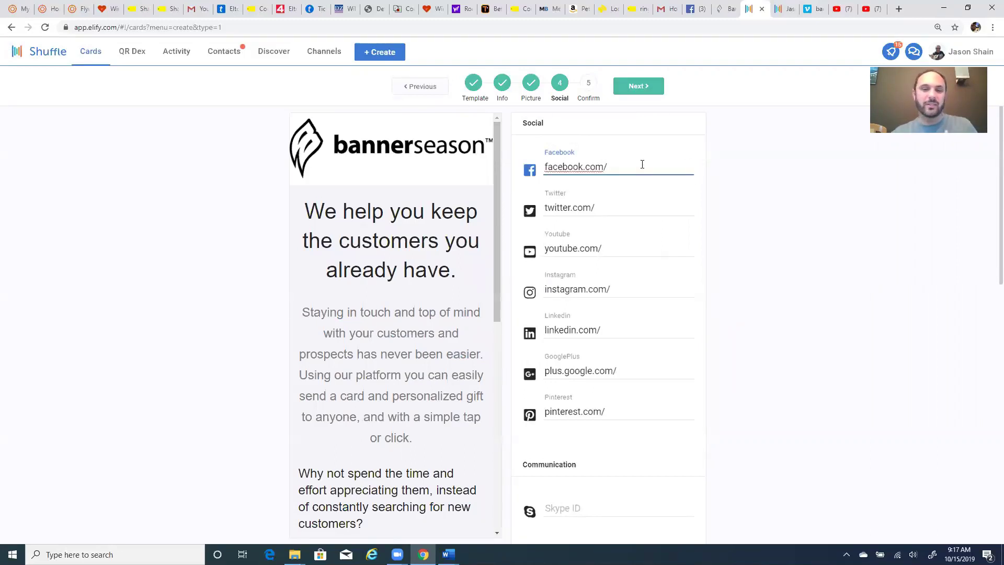
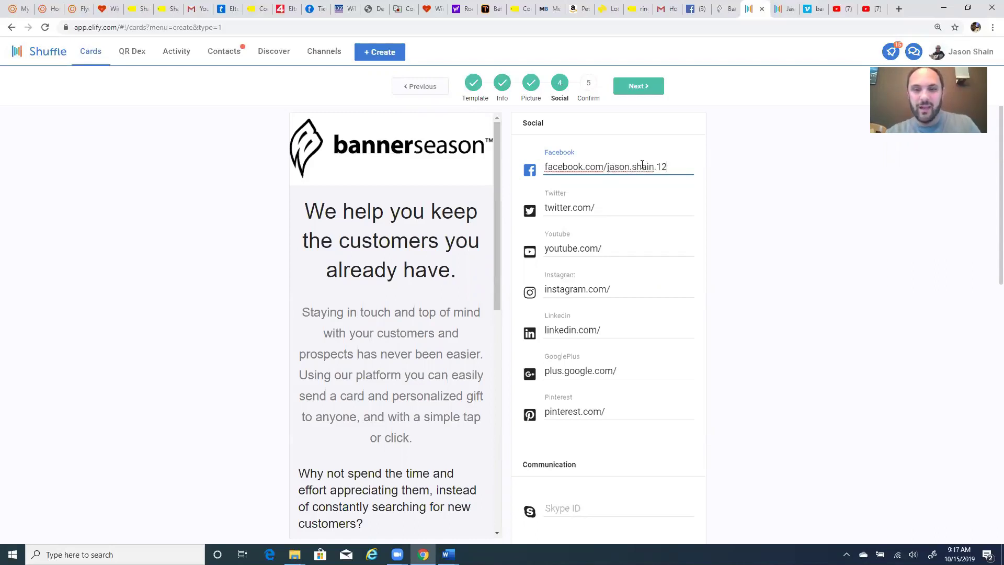
pyautogui.scroll(-1, 733, 229)
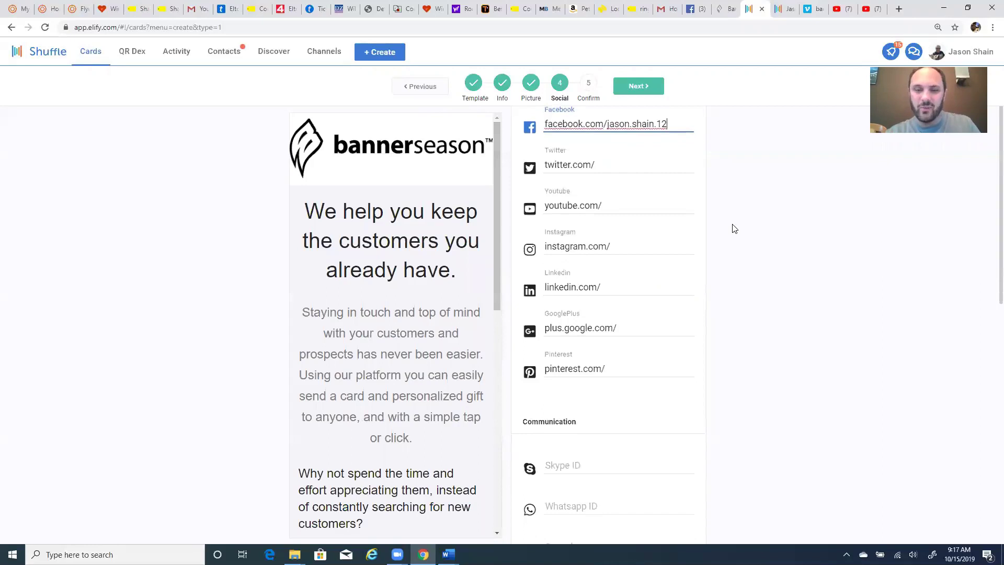
pyautogui.scroll(-4, 732, 227)
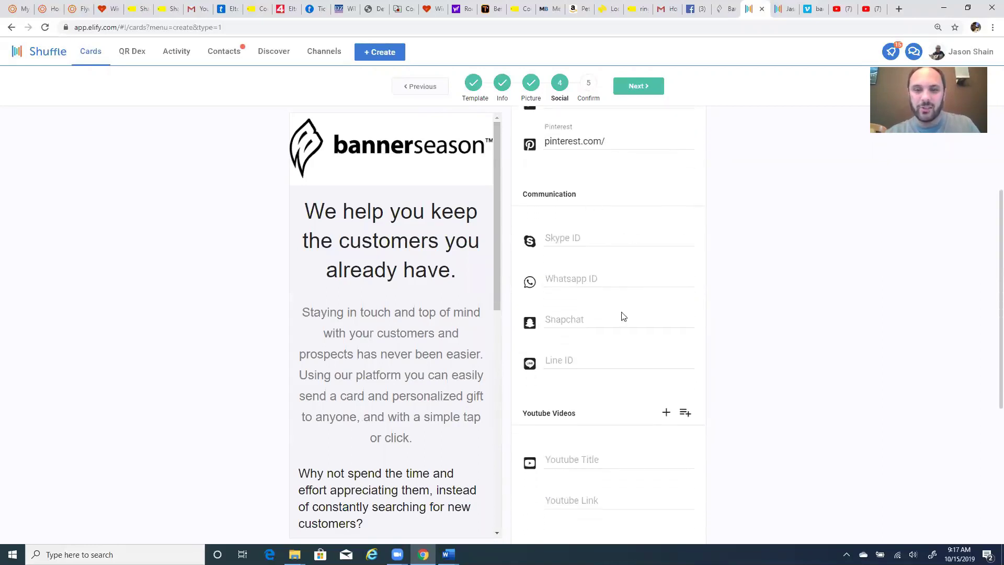
pyautogui.scroll(-3, 775, 316)
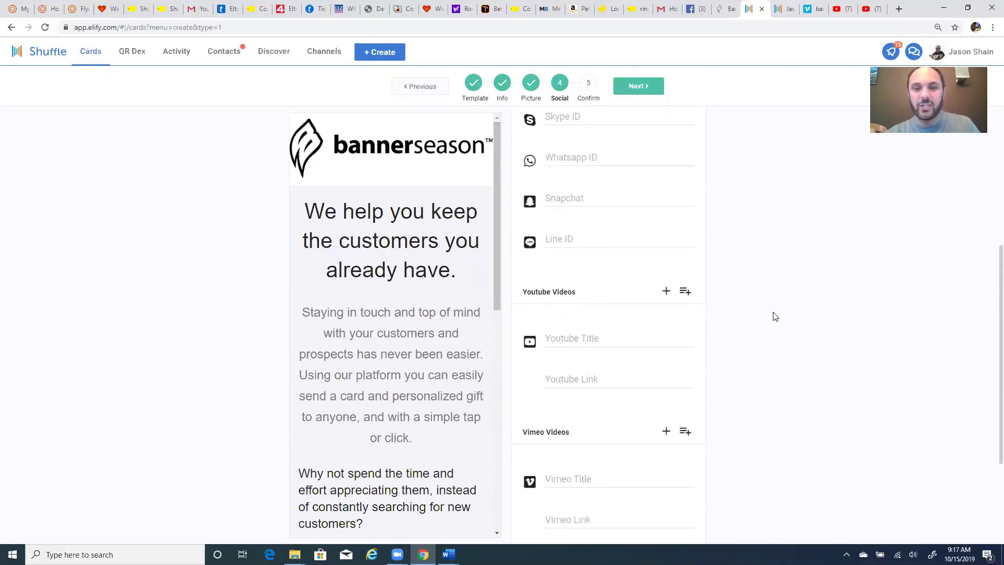
pyautogui.scroll(-1, 774, 316)
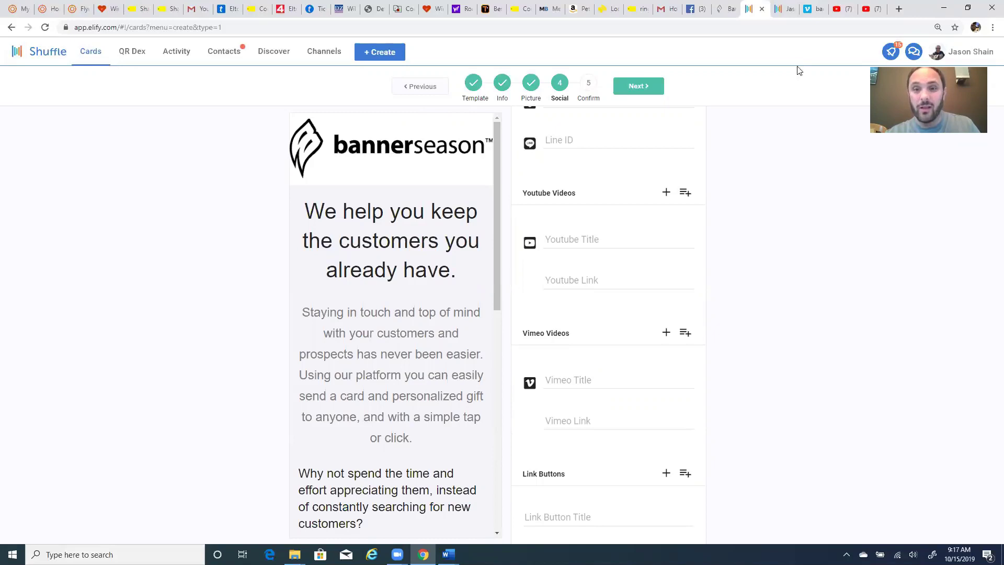
# Copy the bannerseasonwelcome YouTube video address and return to the Shuffle editor
pyautogui.click(869, 10)
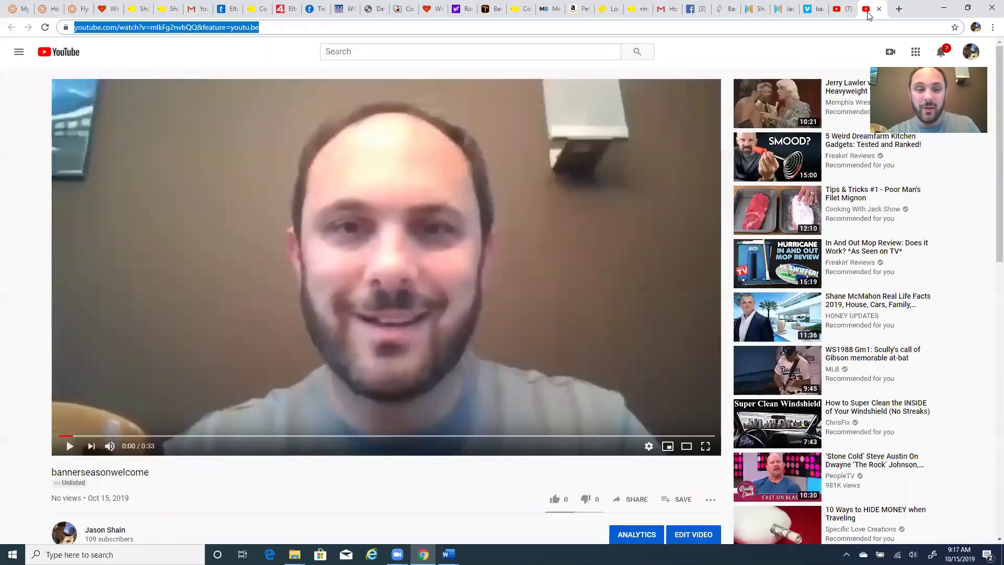
pyautogui.rightClick(207, 30)
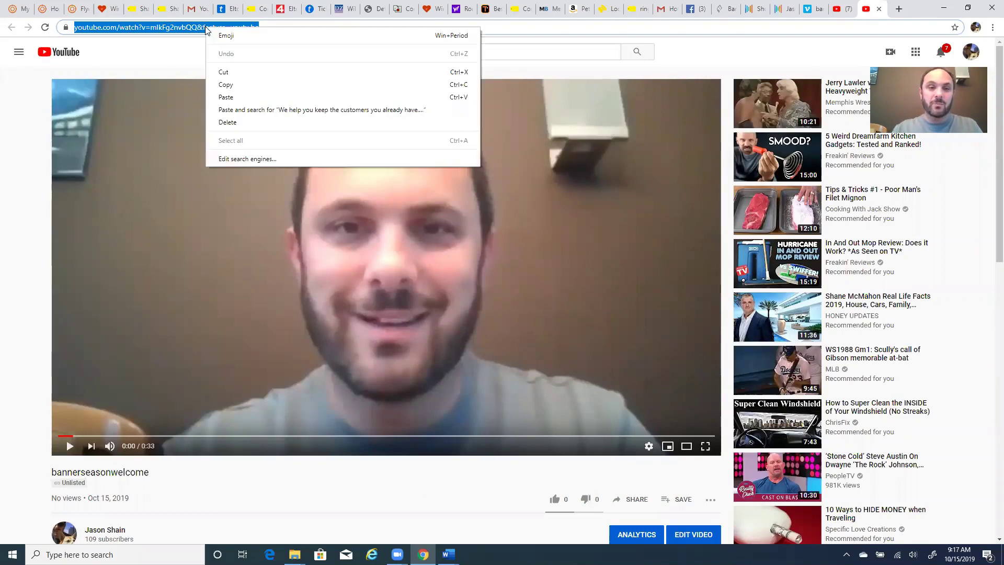
pyautogui.click(230, 86)
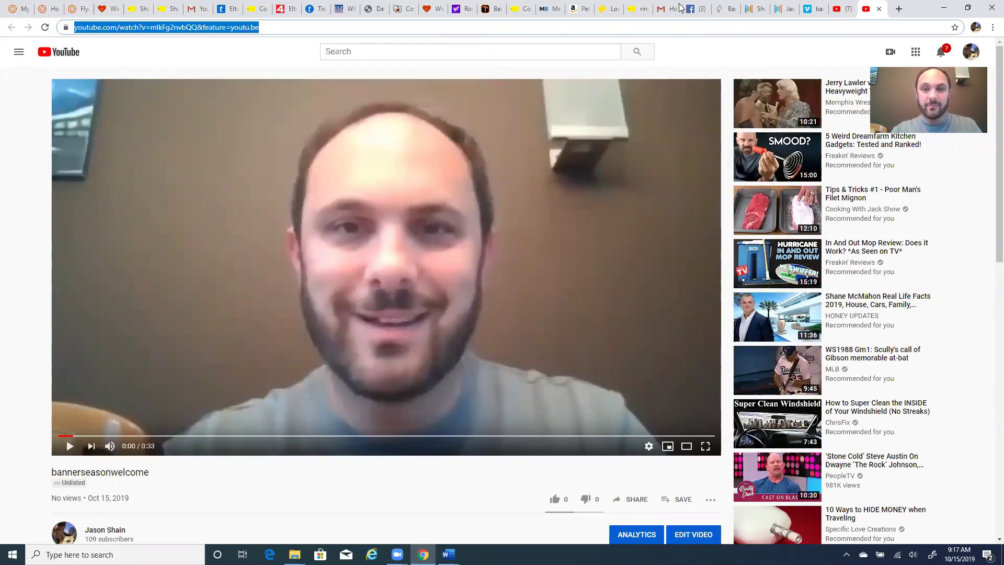
pyautogui.click(757, 11)
# Paste the welcome video into Youtube Link and title it 'Welcome Video'
pyautogui.rightClick(577, 284)
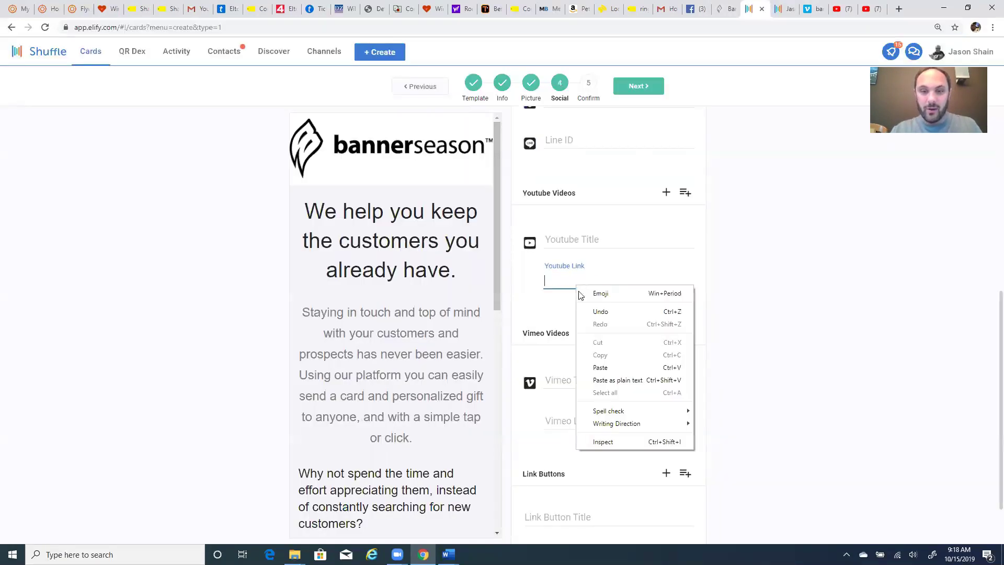
pyautogui.click(602, 369)
pyautogui.click(574, 239)
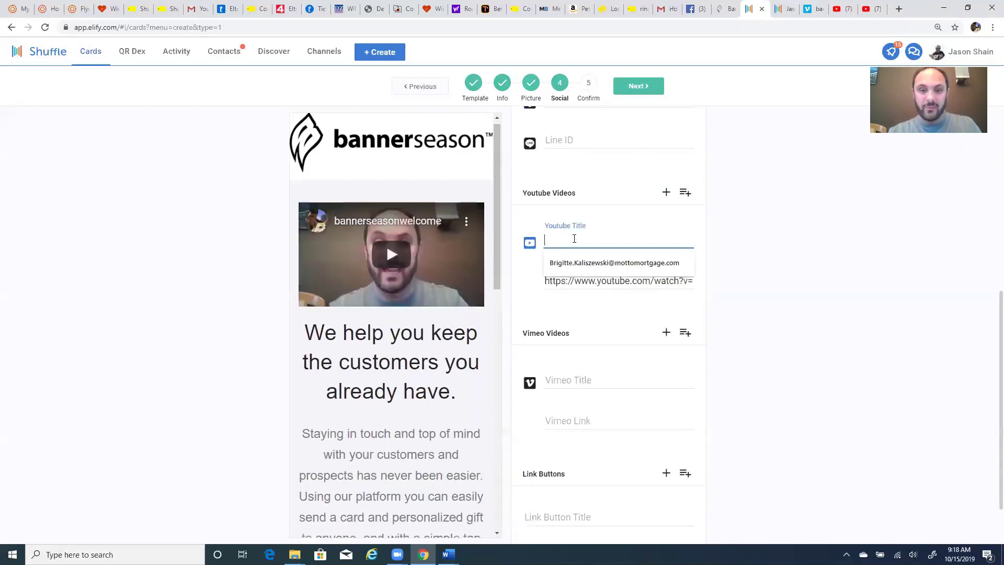
pyautogui.write('Welco')
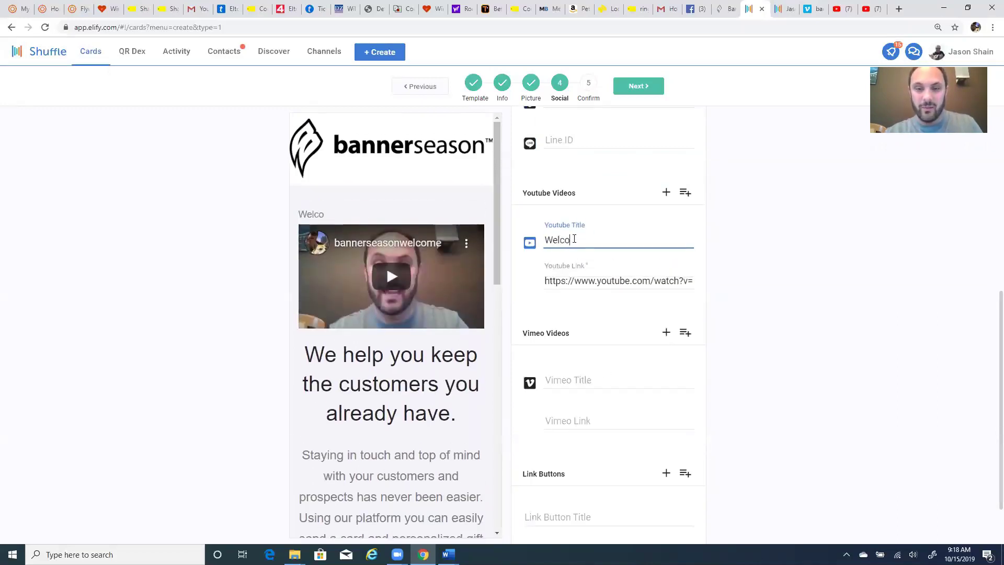
pyautogui.write('me Video')
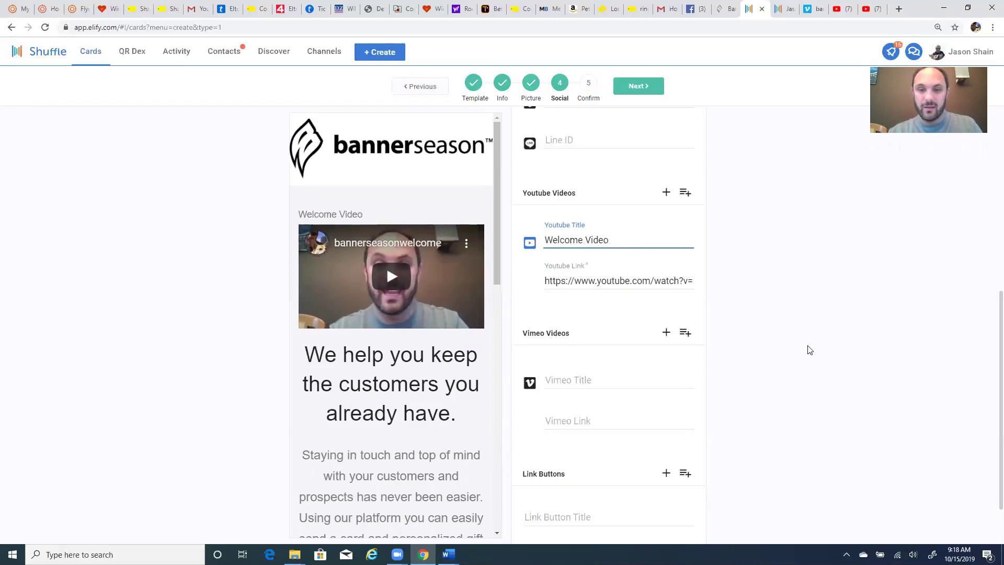
# Add two link button entries and title the first 'Sign up for Banner Season'
pyautogui.scroll(-3, 810, 353)
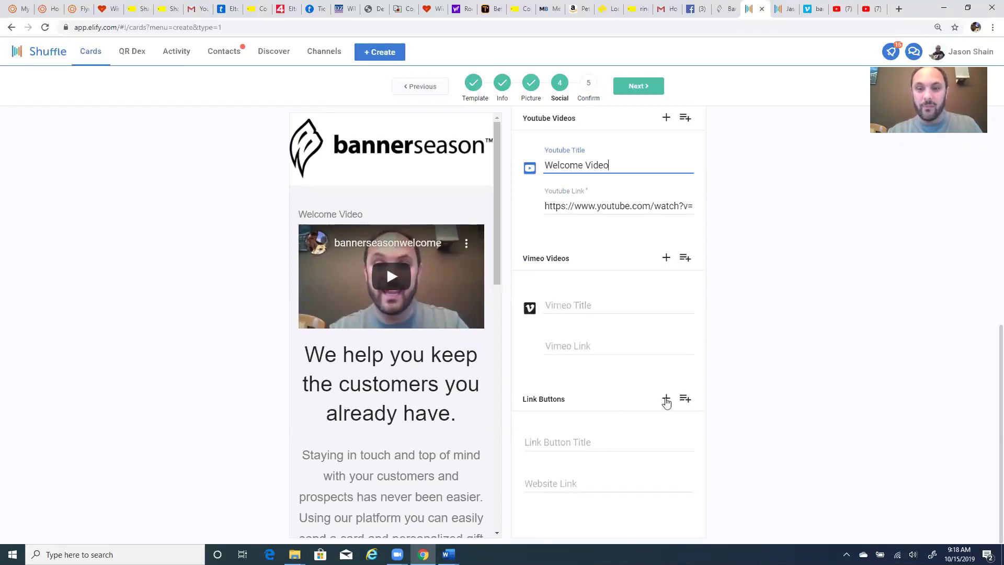
pyautogui.click(666, 401)
pyautogui.click(666, 294)
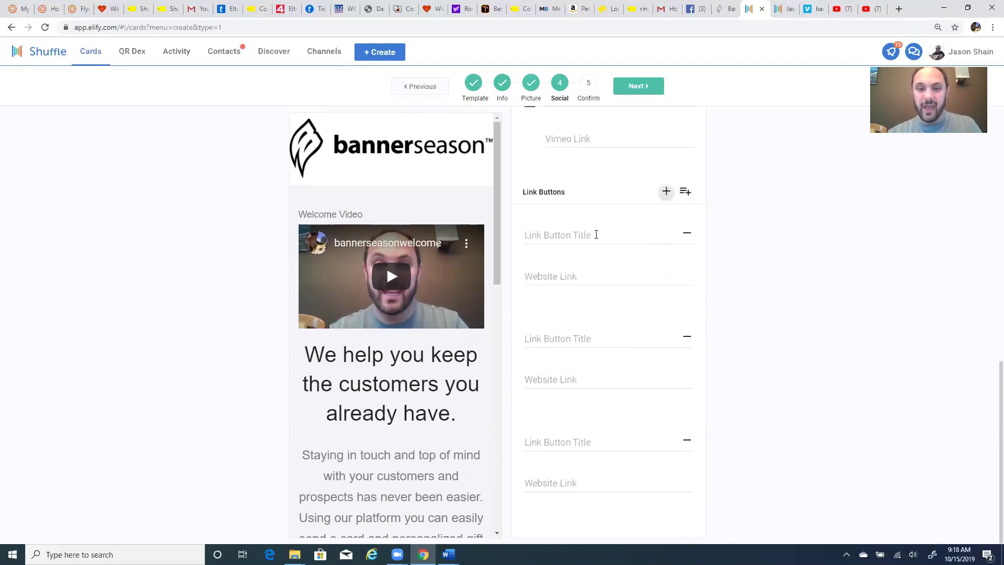
pyautogui.click(596, 235)
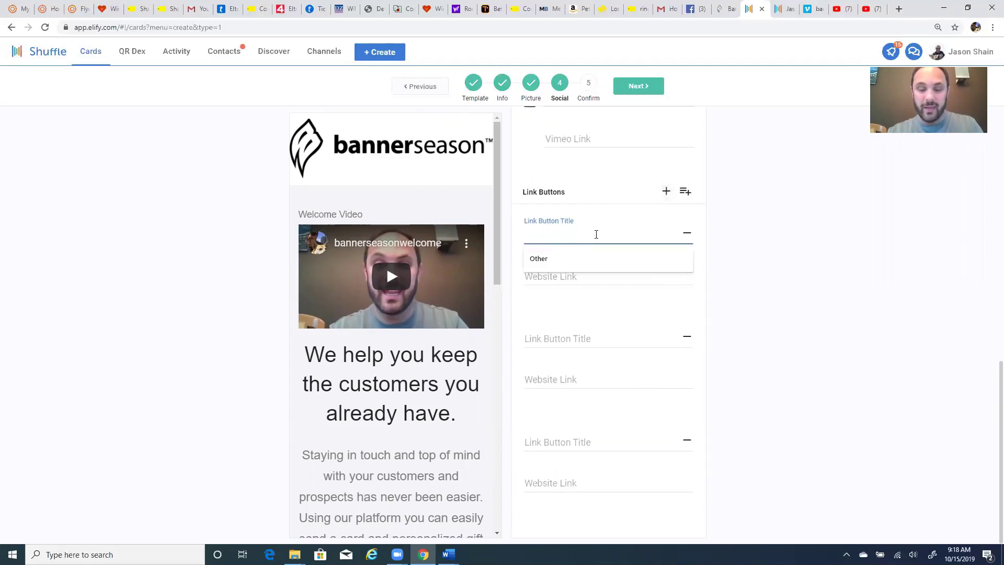
pyautogui.write('Sign up for B')
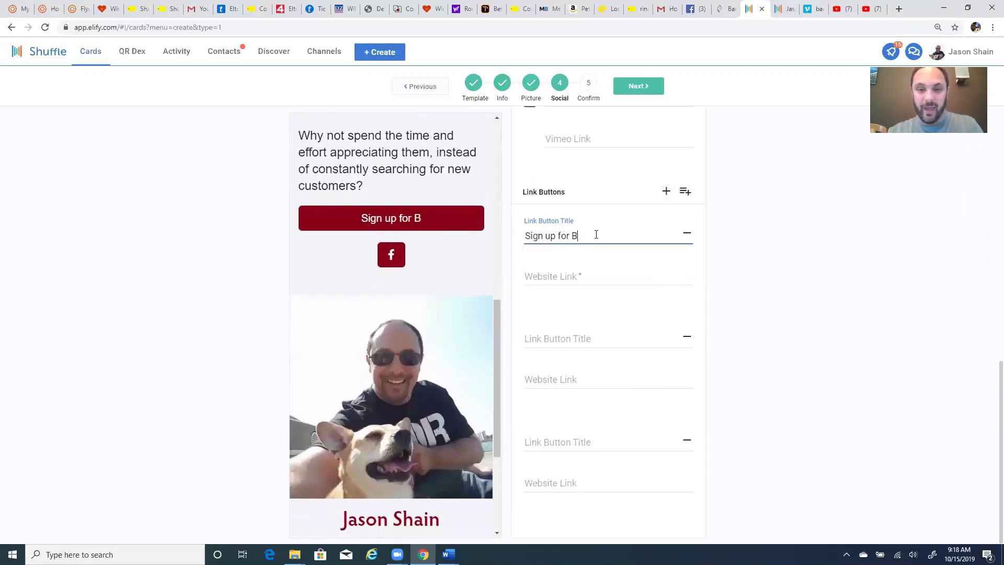
pyautogui.write('anner Season')
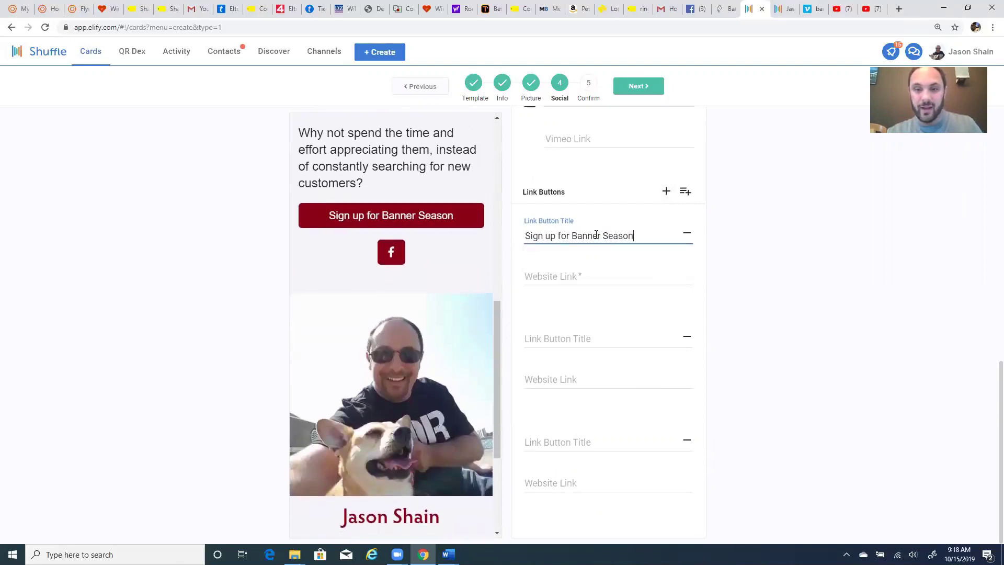
# Log in to bannerseason.com and copy the personal invitation share link from the dashboard
pyautogui.click(725, 9)
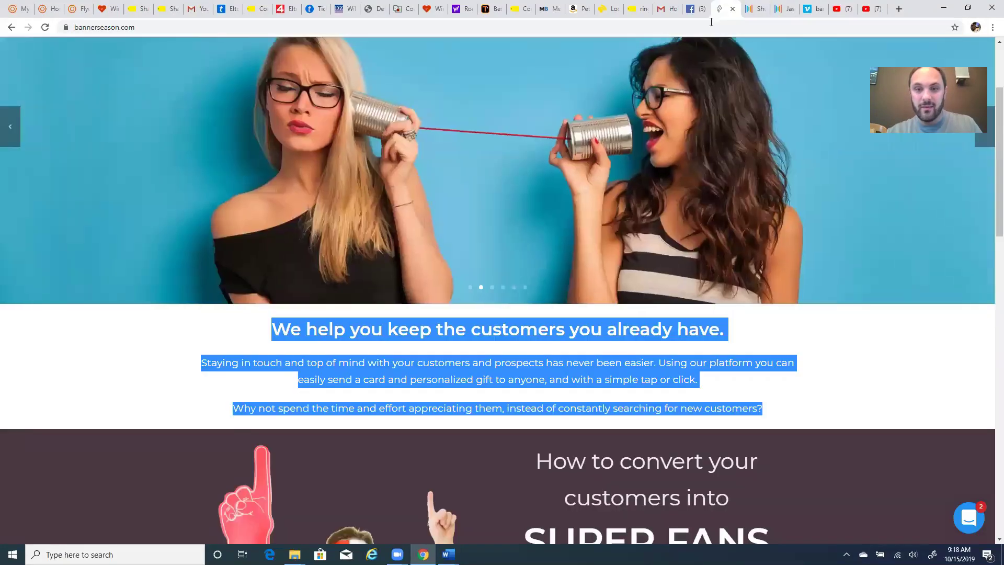
pyautogui.scroll(3, 699, 93)
pyautogui.click(711, 62)
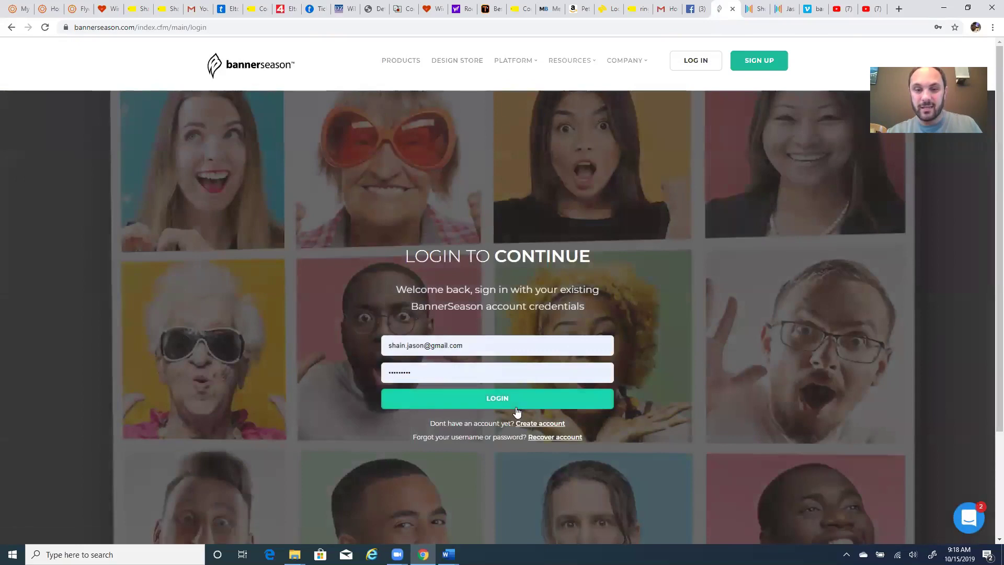
pyautogui.click(516, 409)
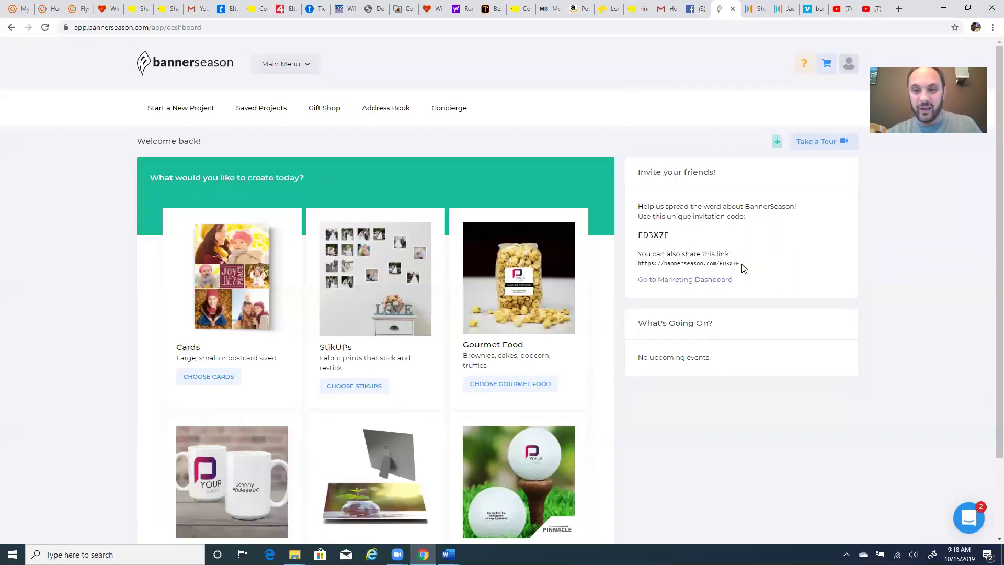
pyautogui.moveTo(740, 264)
pyautogui.mouseDown()
pyautogui.moveTo(632, 260)
pyautogui.moveTo(639, 265)
pyautogui.mouseUp()
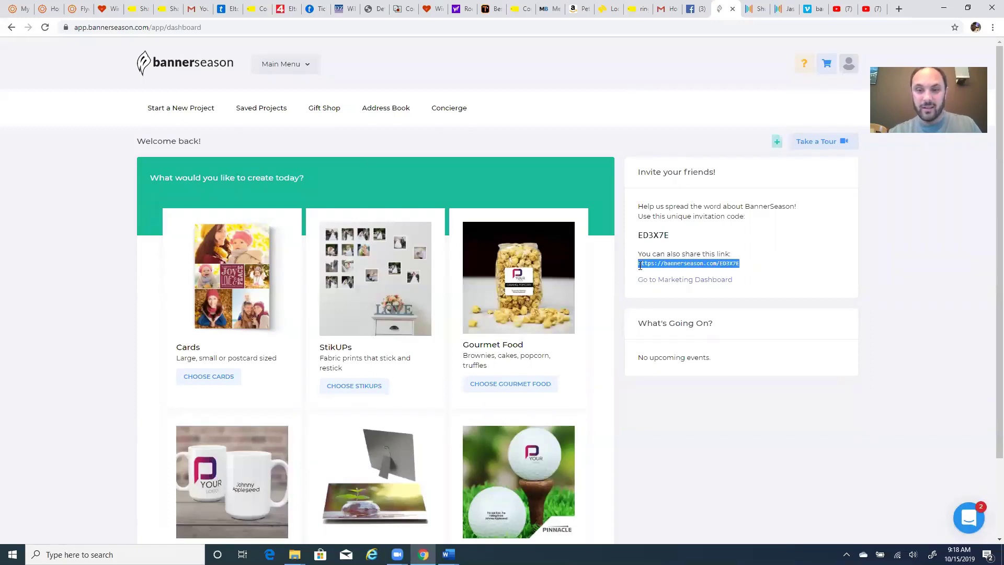
pyautogui.rightClick(639, 265)
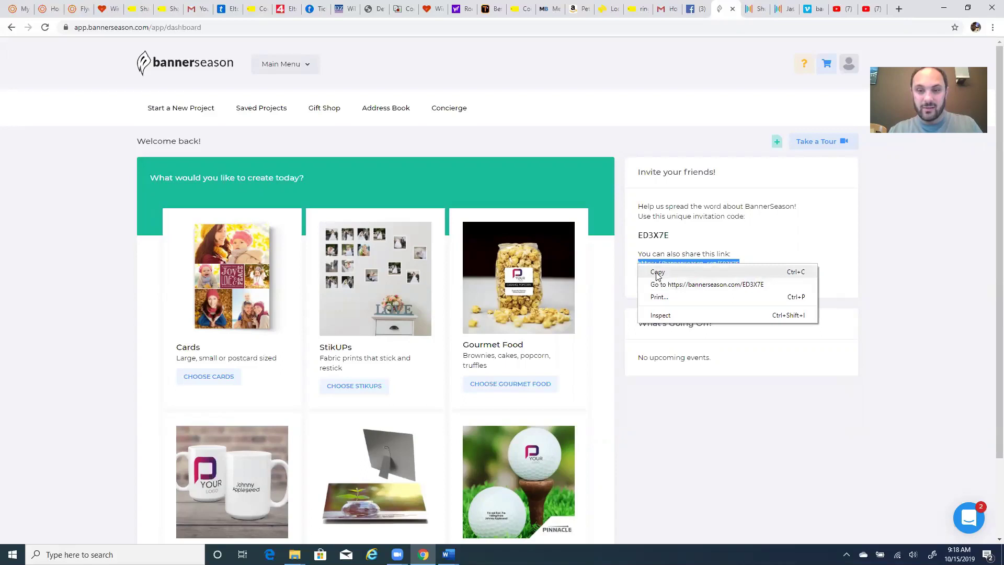
pyautogui.click(657, 272)
# Paste the BannerSeason invitation link into the first button and title the second 'How to Find Your Banner Season Link'
pyautogui.click(753, 9)
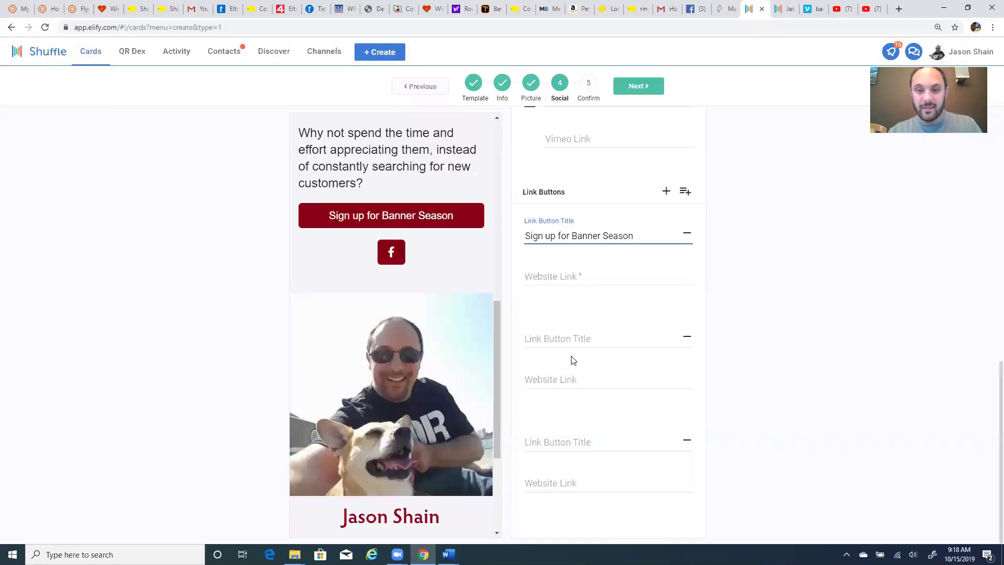
pyautogui.rightClick(554, 273)
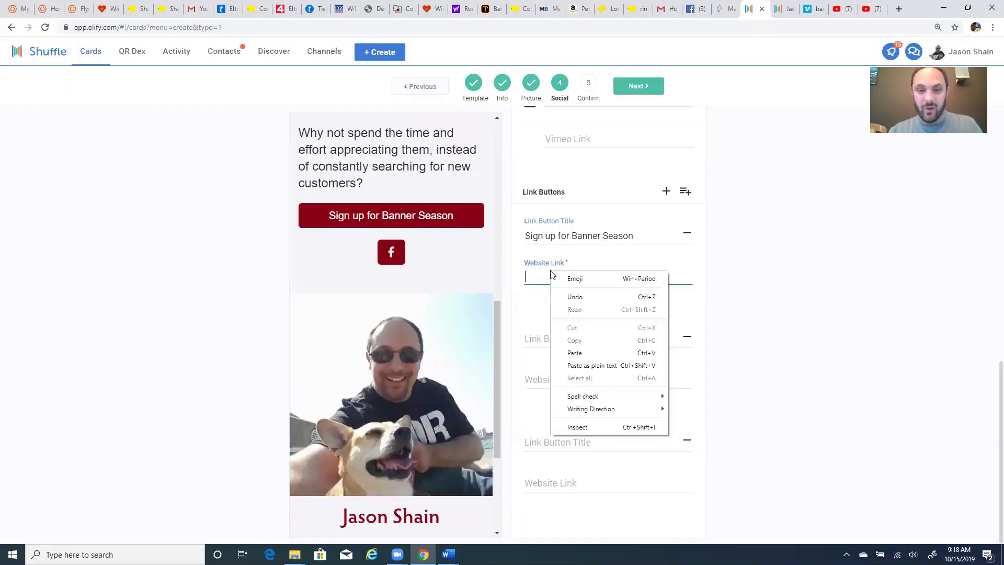
pyautogui.click(578, 356)
pyautogui.click(591, 338)
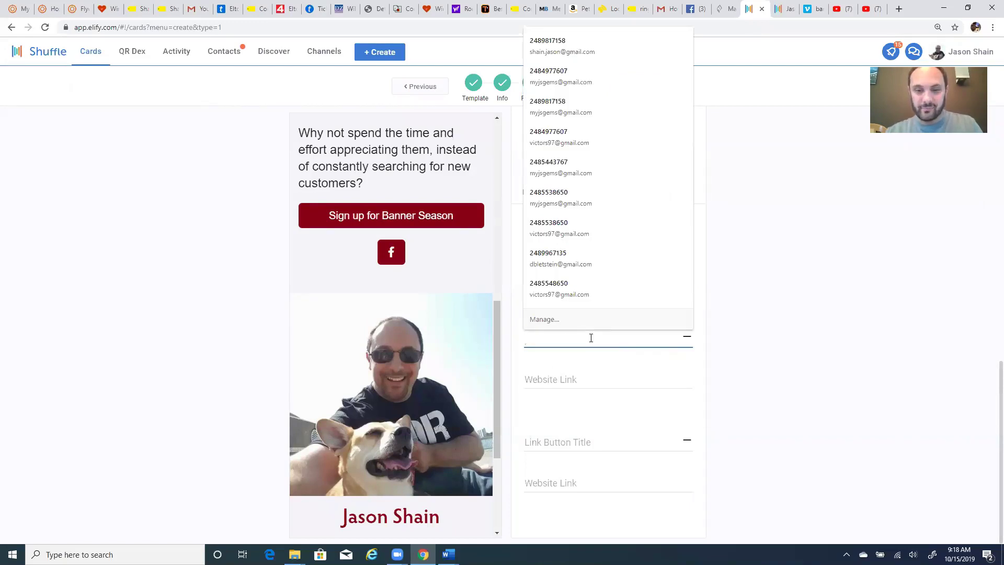
pyautogui.write('How to Find ')
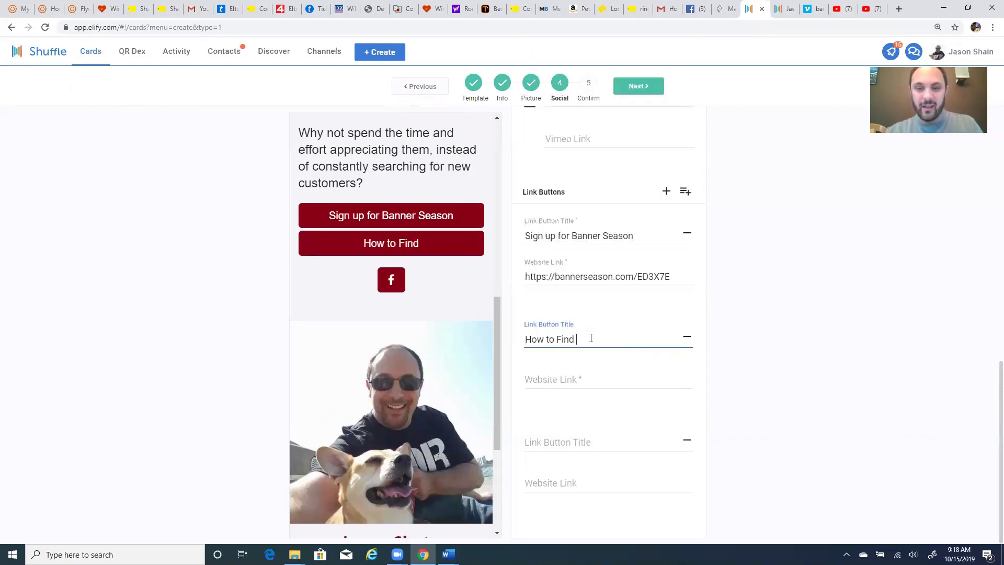
pyautogui.write('Your Banne')
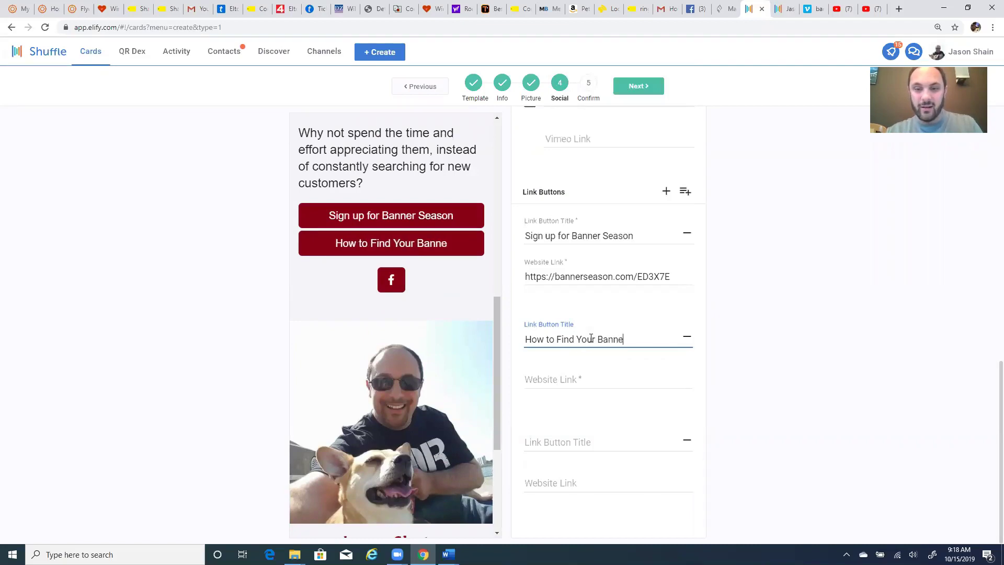
pyautogui.write('r Season ')
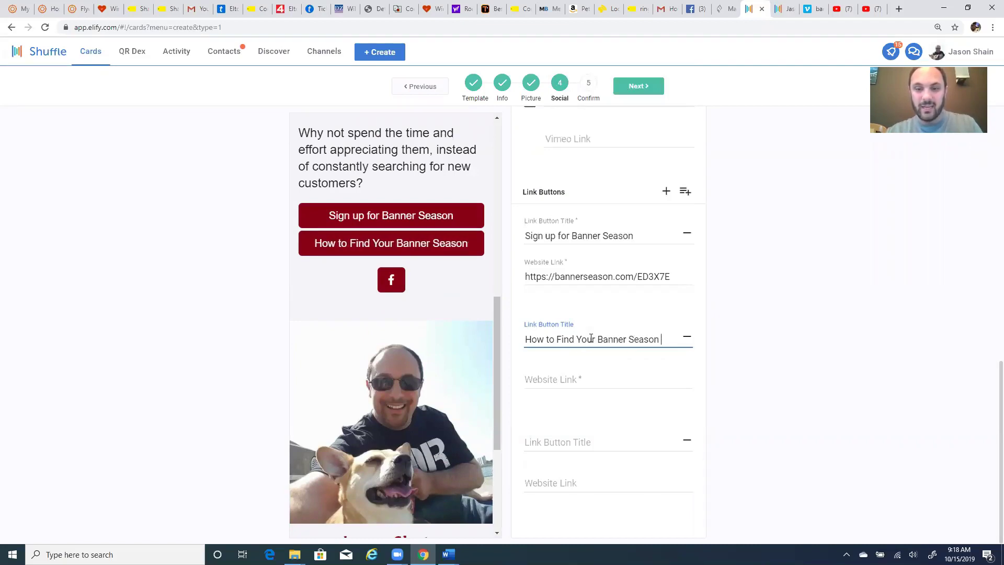
pyautogui.write('Link')
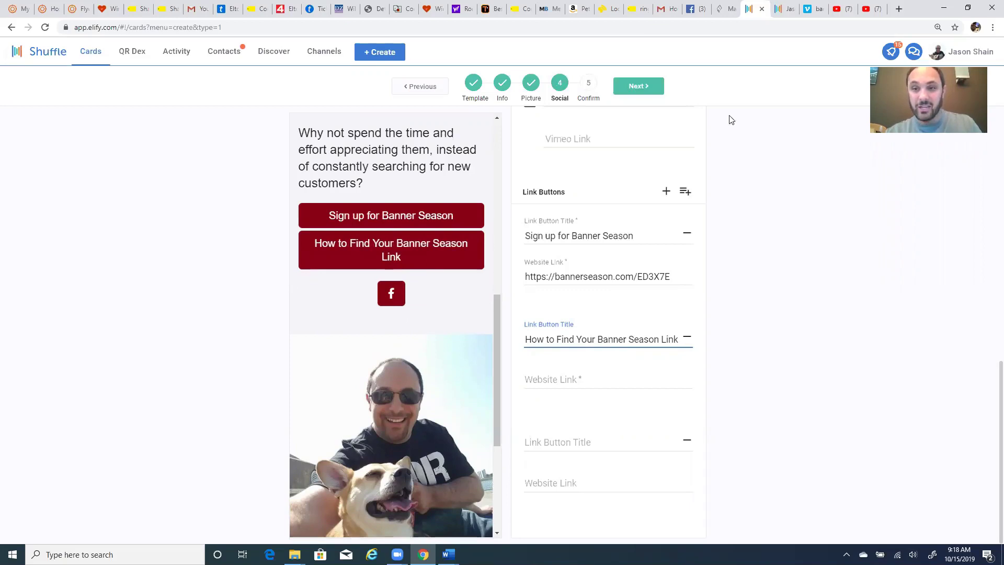
# Copy the bannerseasonlink YouTube video address into the second button's website link
pyautogui.click(840, 9)
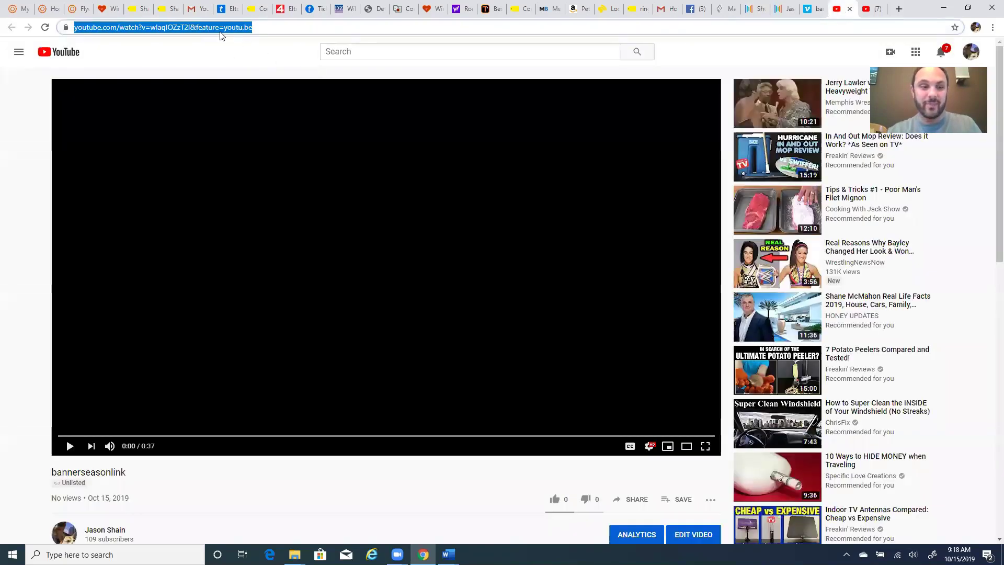
pyautogui.rightClick(186, 27)
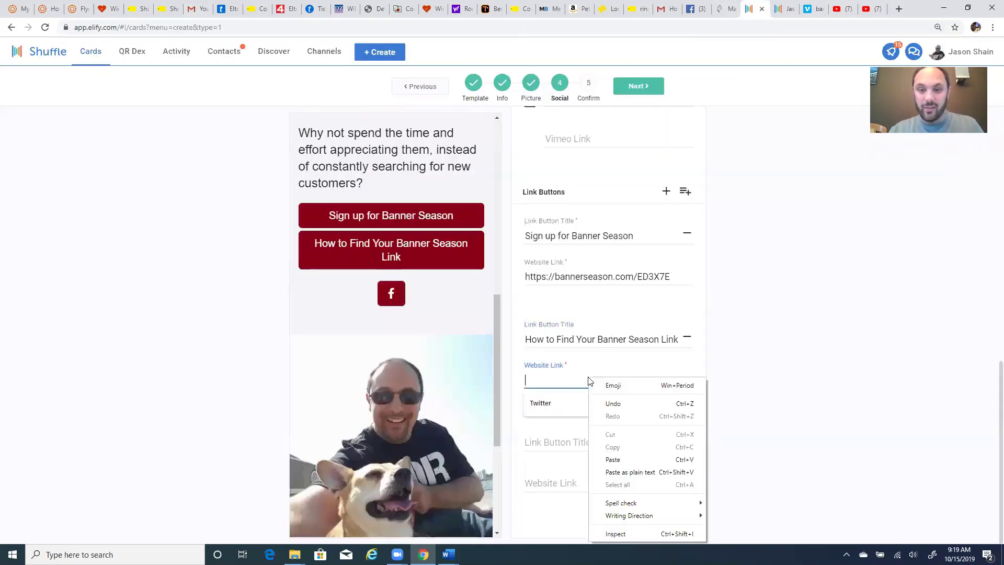
pyautogui.click(612, 460)
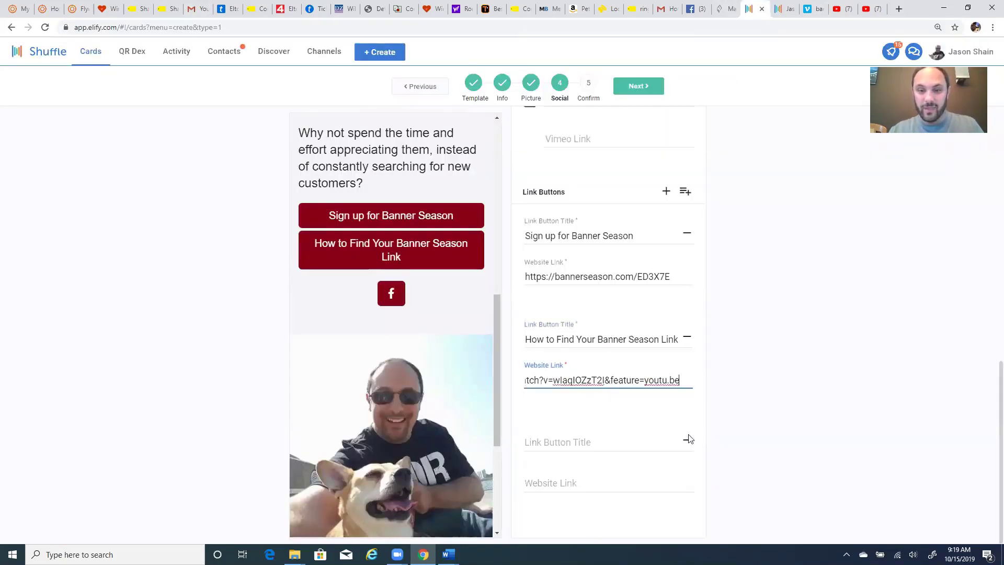
pyautogui.click(599, 444)
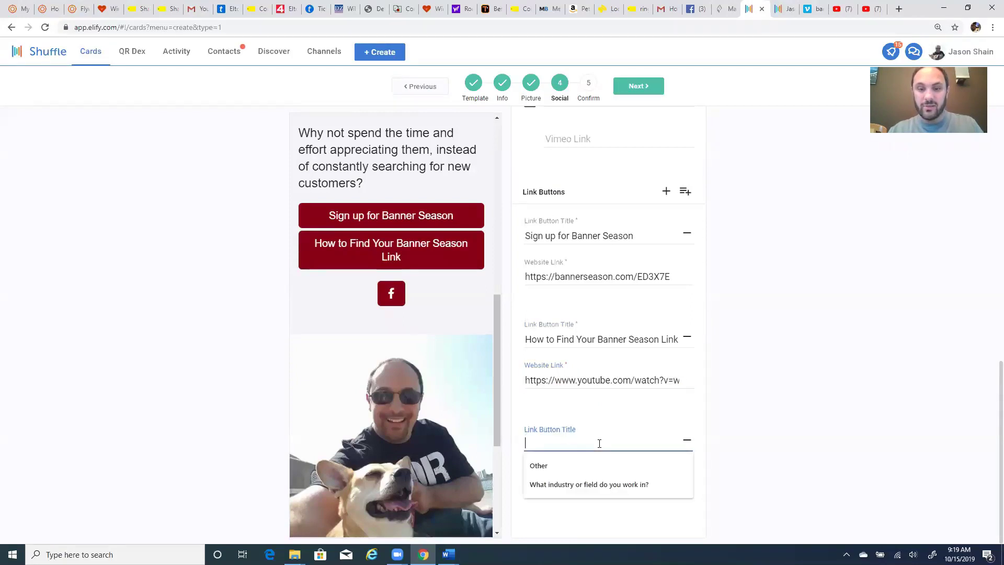
pyautogui.click(695, 9)
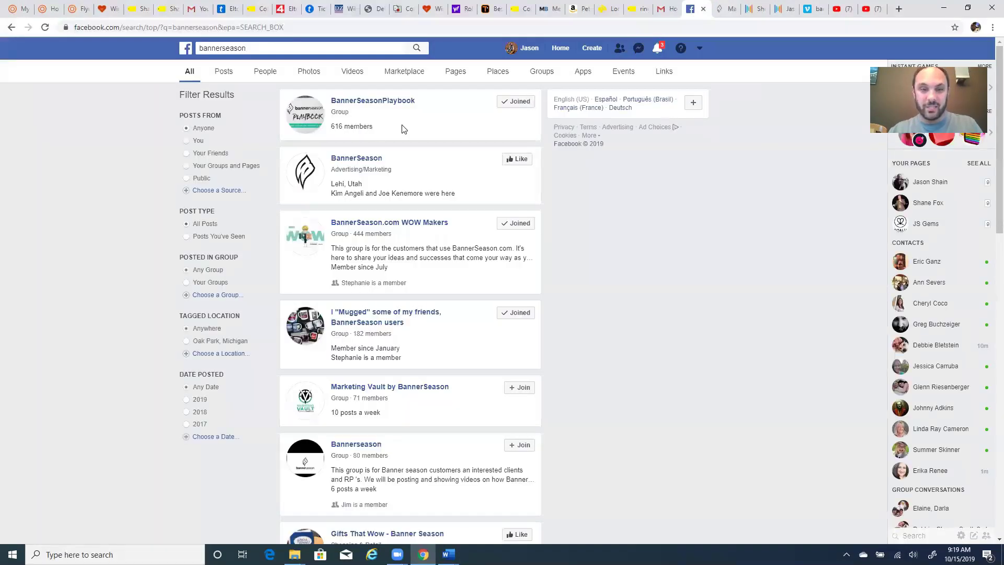
# Open the BannerSeason Facebook page from the search results and copy its web address
pyautogui.click(359, 158)
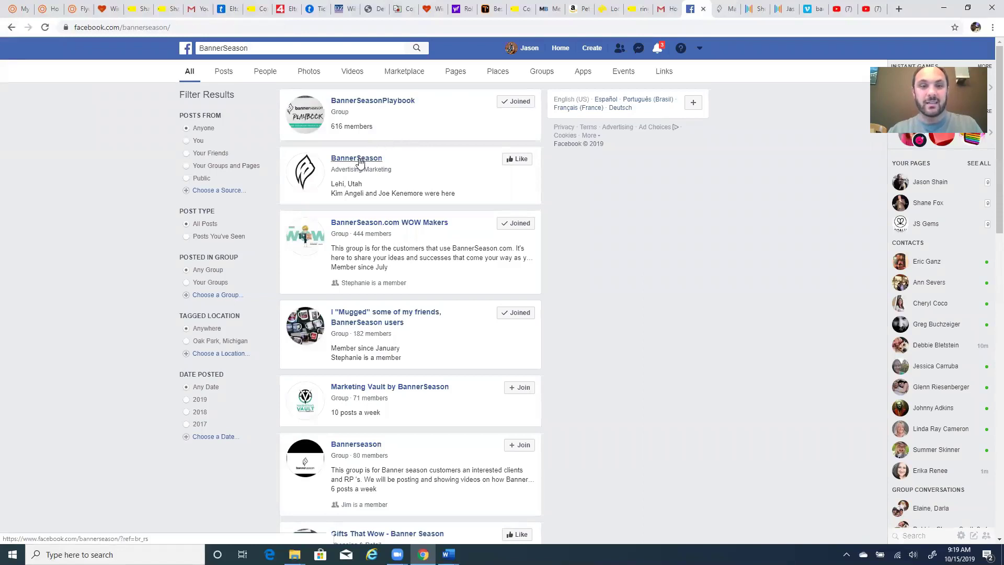
pyautogui.click(87, 29)
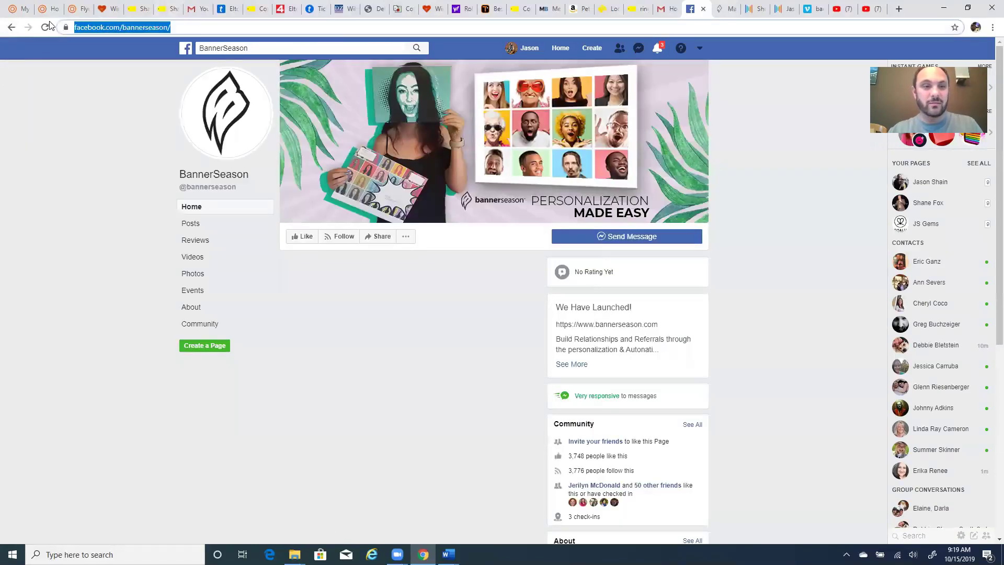
pyautogui.rightClick(87, 30)
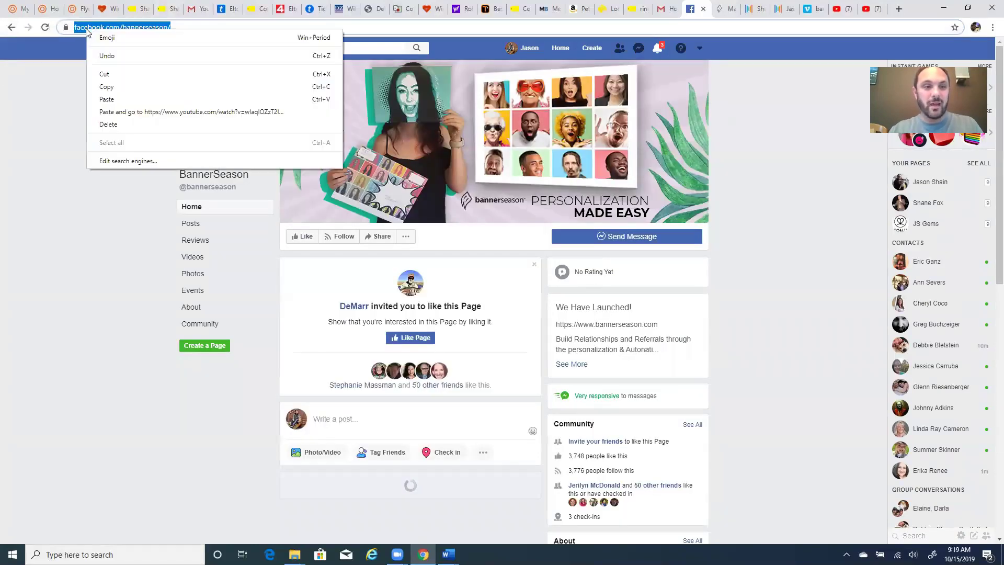
pyautogui.click(113, 83)
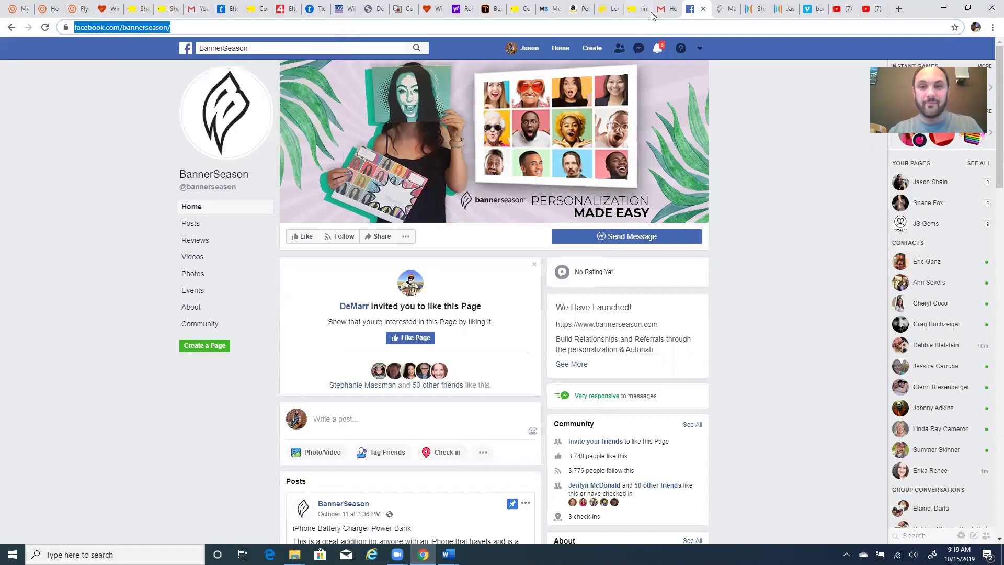
pyautogui.click(757, 11)
# Create a 'Find Banner Season on Facebook' button linking to the BannerSeason page, then add a blank button
pyautogui.click(575, 479)
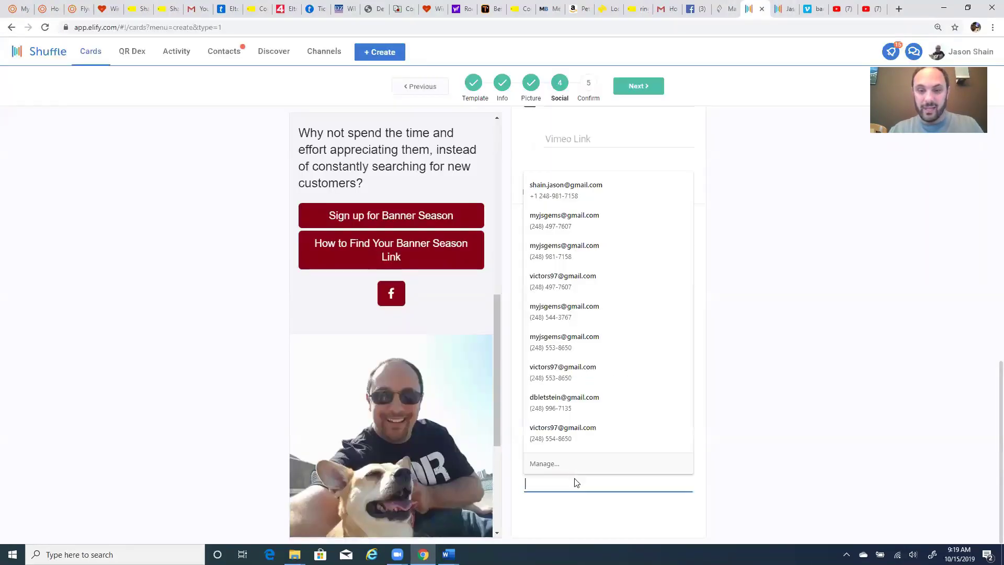
pyautogui.rightClick(574, 480)
pyautogui.click(606, 396)
pyautogui.press('Escape')
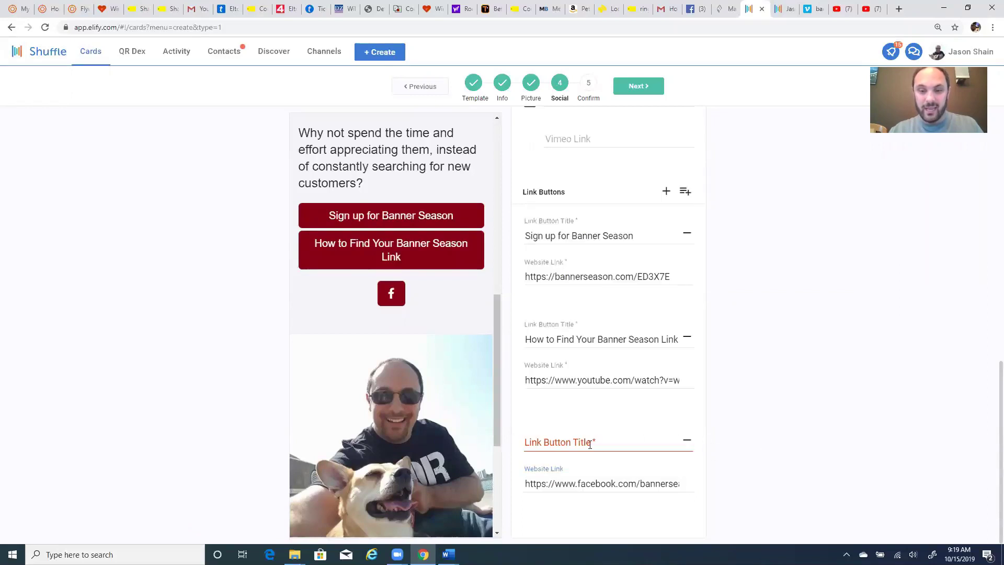
pyautogui.click(590, 445)
pyautogui.write('Find B')
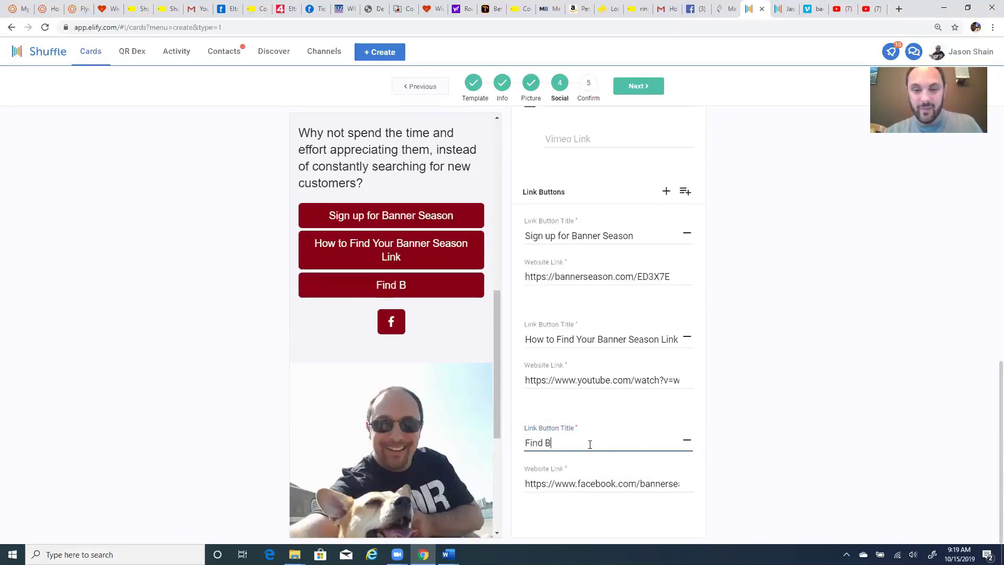
pyautogui.write('anner Season ')
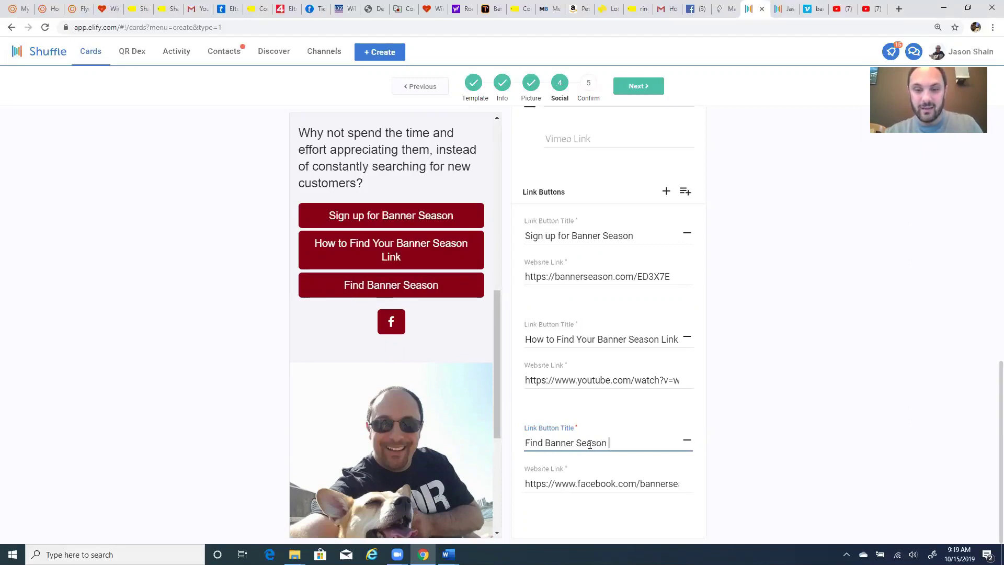
pyautogui.write('on Facebook')
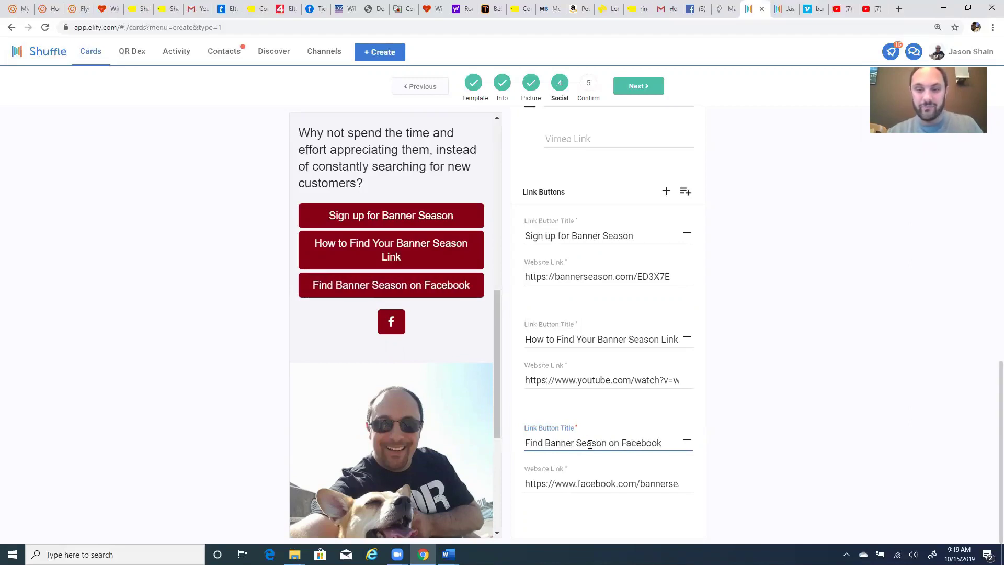
pyautogui.click(667, 192)
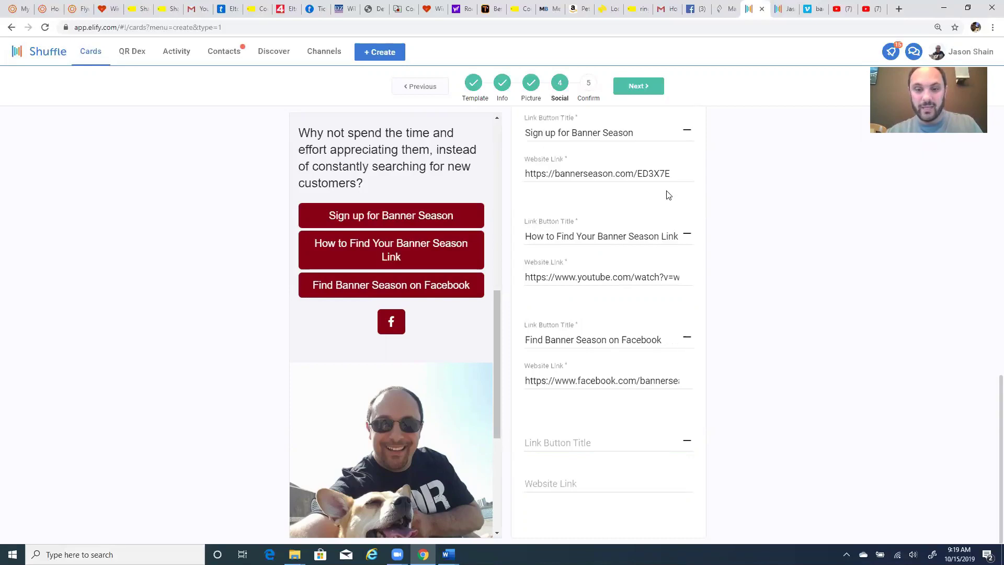
pyautogui.click(693, 8)
# Return to the bannerseason results, open the BannerSeasonPlaybook group and copy its address
pyautogui.click(11, 27)
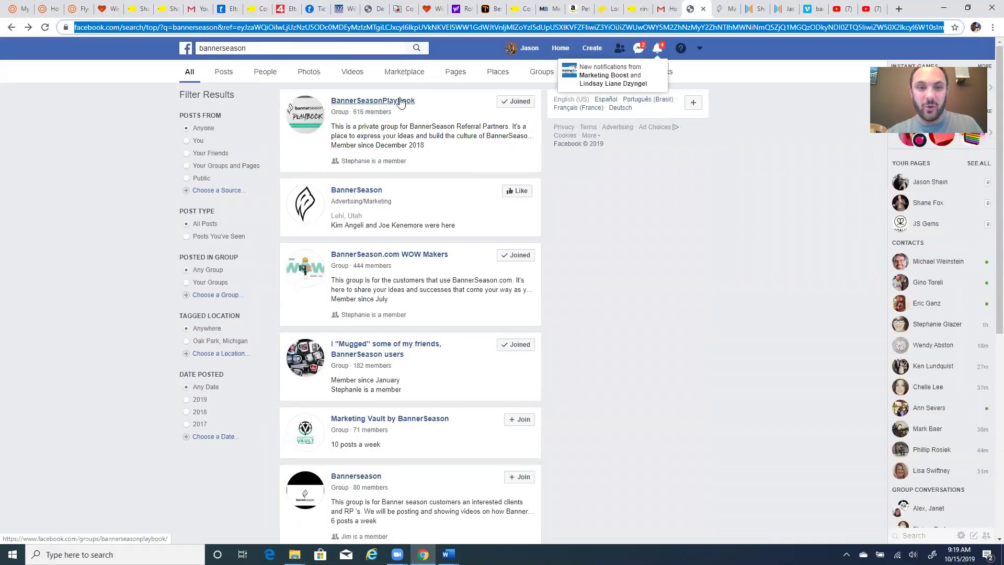
pyautogui.click(399, 102)
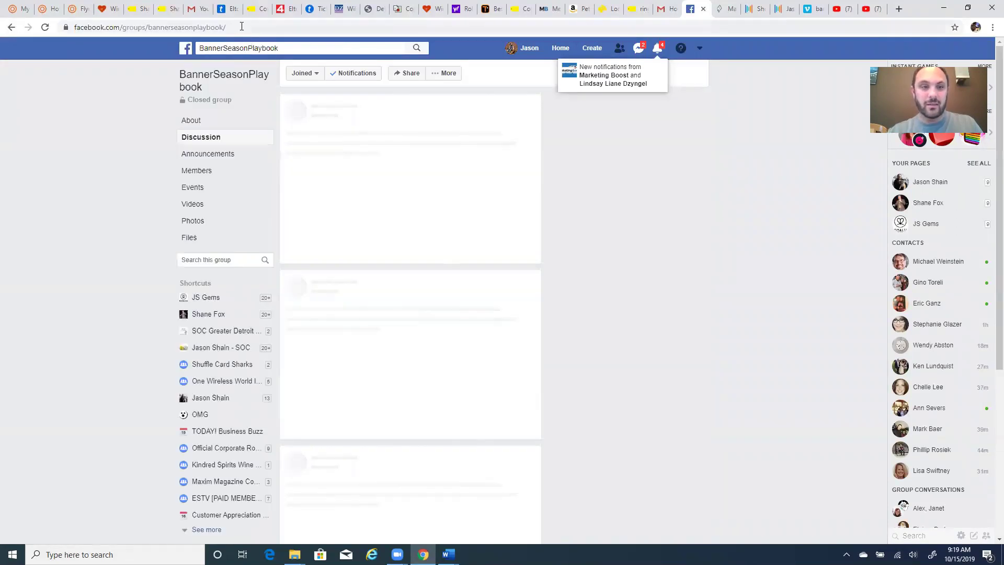
pyautogui.click(183, 26)
pyautogui.rightClick(89, 28)
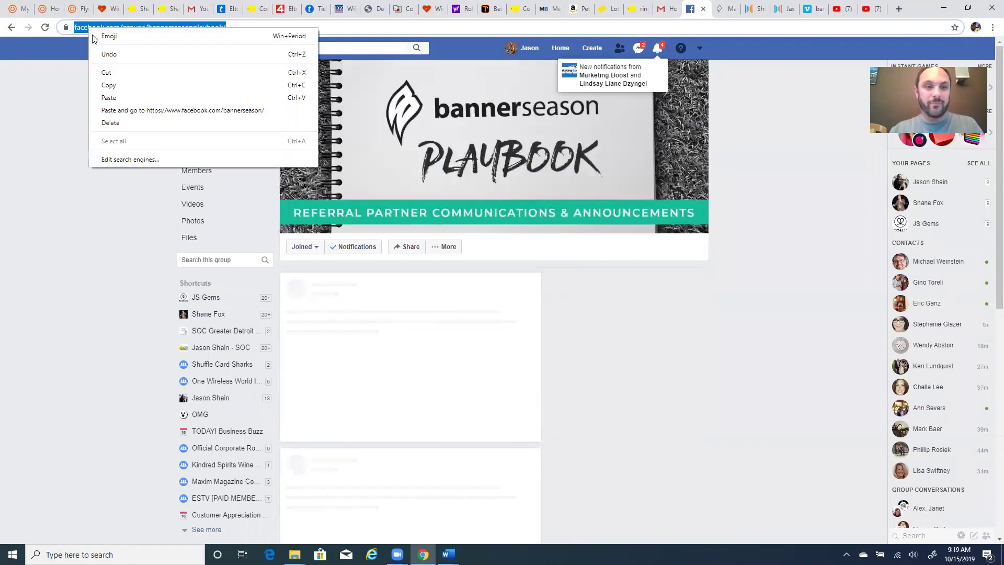
pyautogui.click(109, 85)
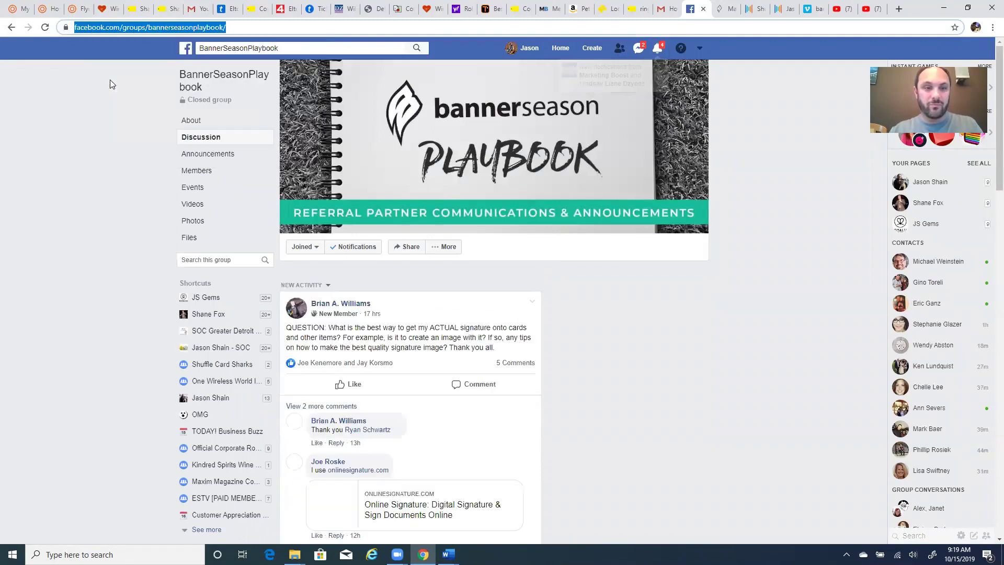
pyautogui.click(753, 9)
# Paste the Playbook group link into the fourth button, title it 'Join the Banner Season Referral Partner FB Group', and add a fifth
pyautogui.click(560, 482)
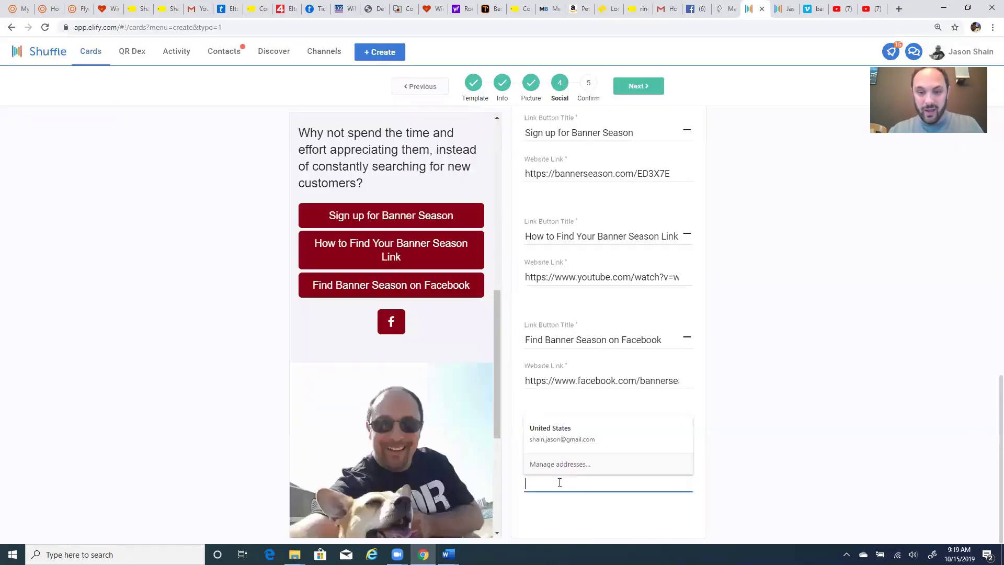
pyautogui.rightClick(559, 486)
pyautogui.click(594, 404)
pyautogui.click(578, 437)
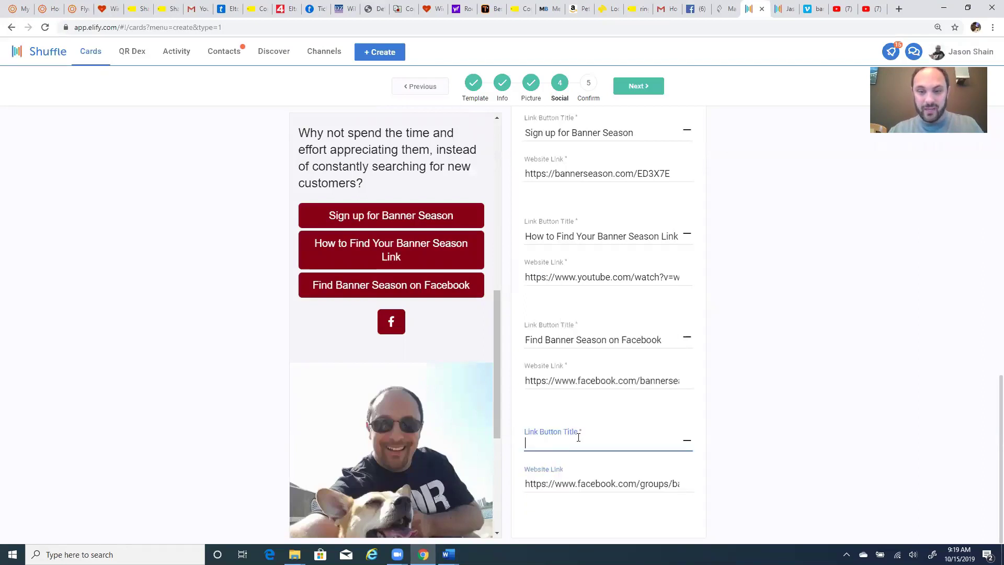
pyautogui.write('J')
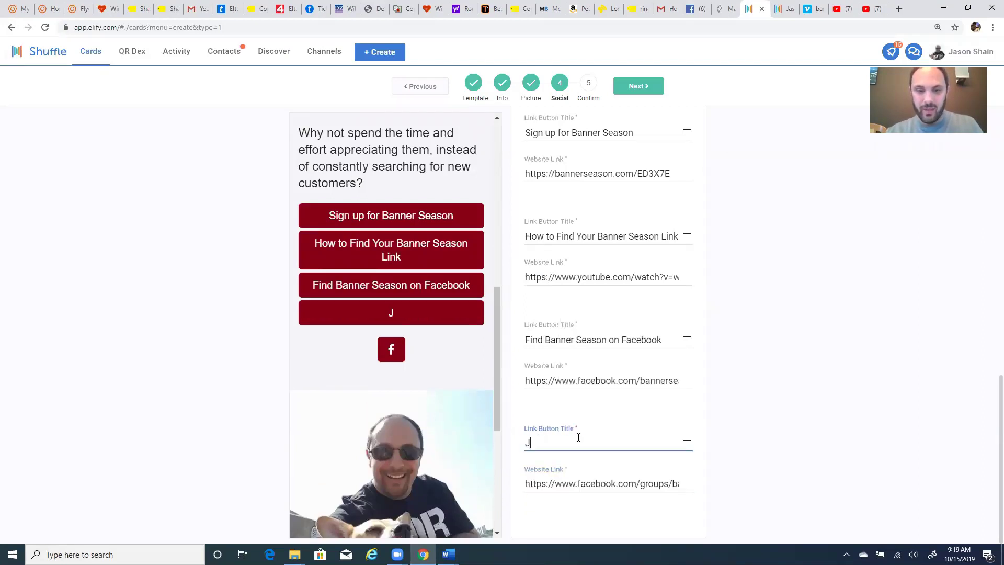
pyautogui.write('oin the B')
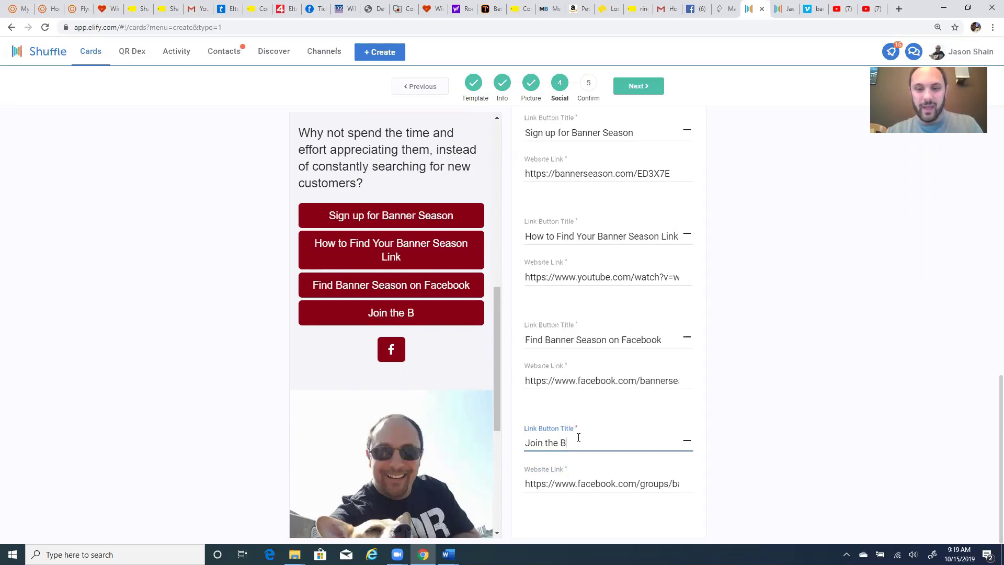
pyautogui.write('anner Season ')
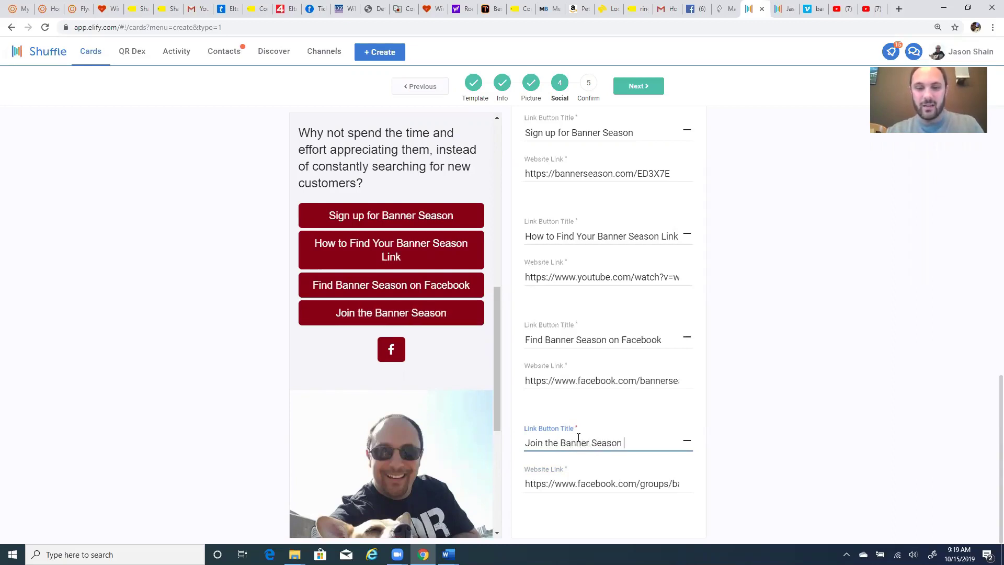
pyautogui.write('Referral Par')
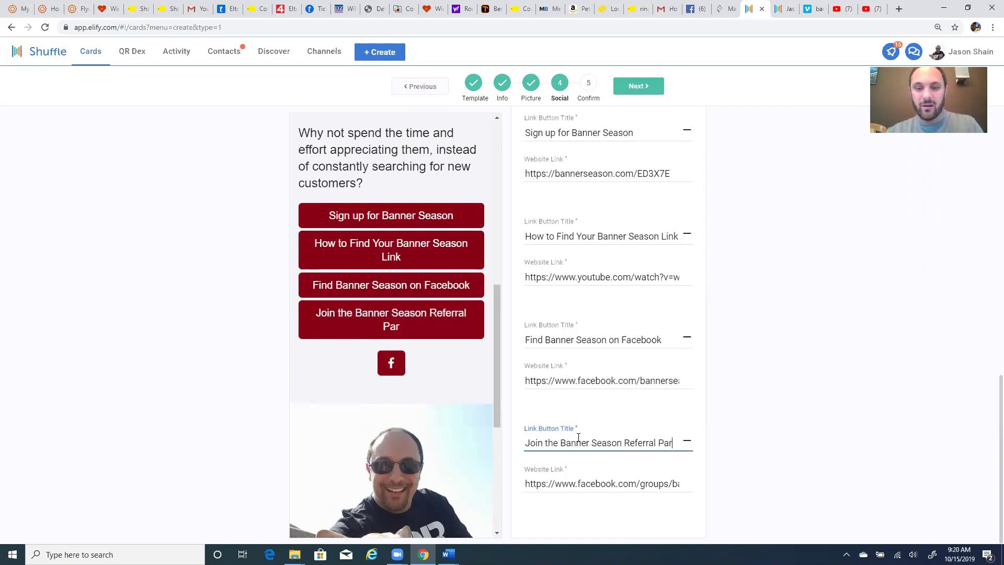
pyautogui.write('tner FB Gro')
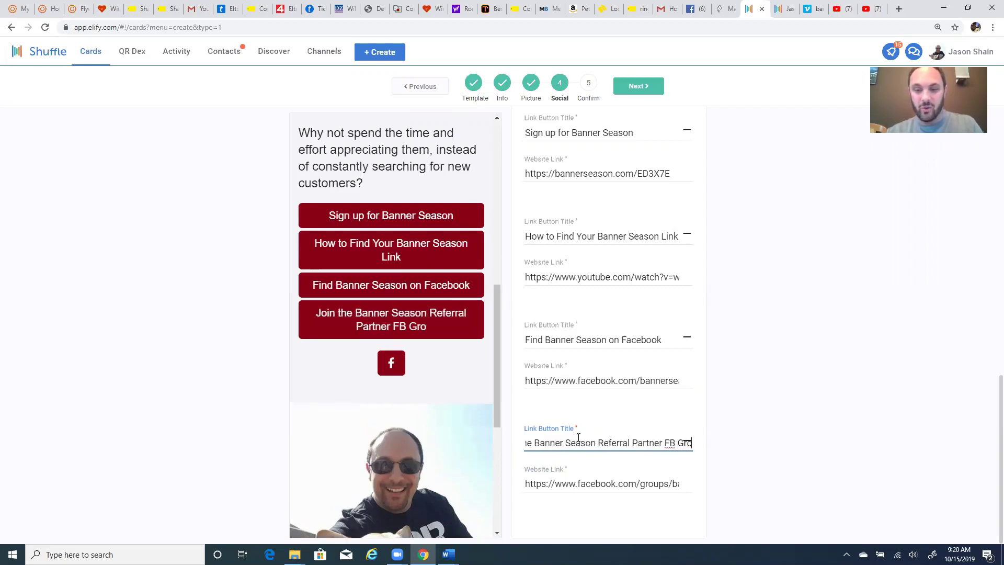
pyautogui.write('up')
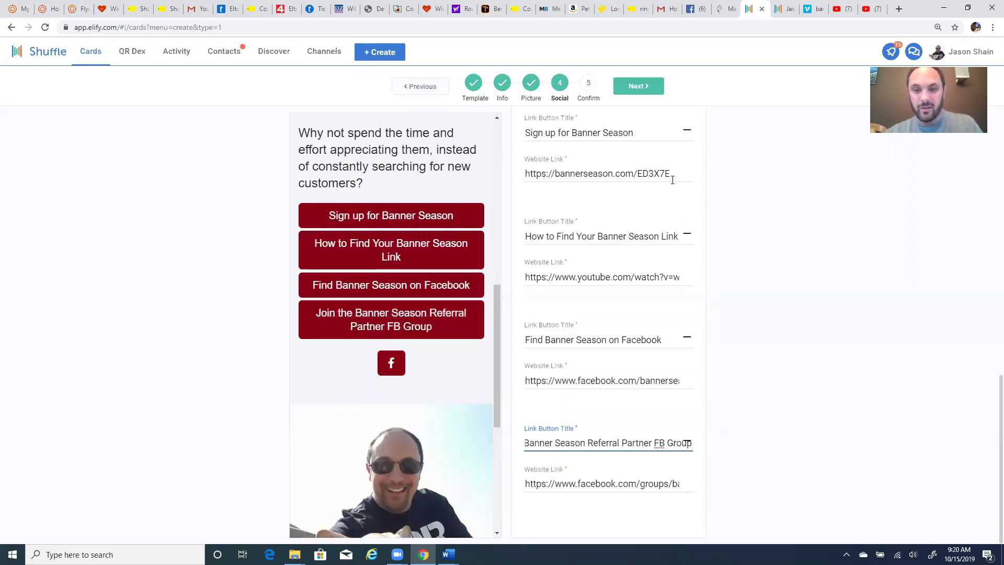
pyautogui.scroll(2, 672, 180)
pyautogui.click(668, 196)
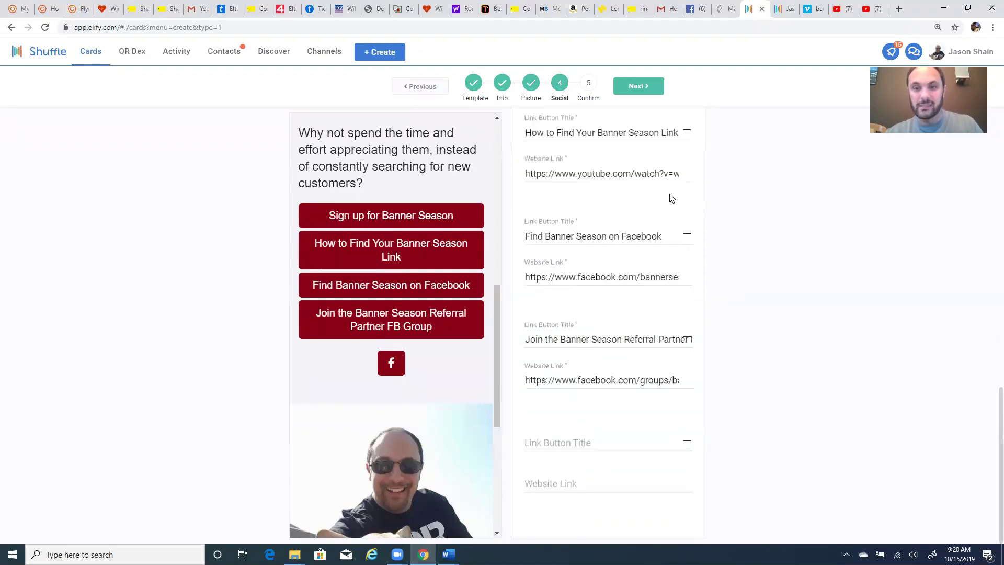
# Back in Facebook's bannerseason results, open the BannerSeason.com WOW Makers group and copy its address
pyautogui.click(689, 11)
pyautogui.click(12, 28)
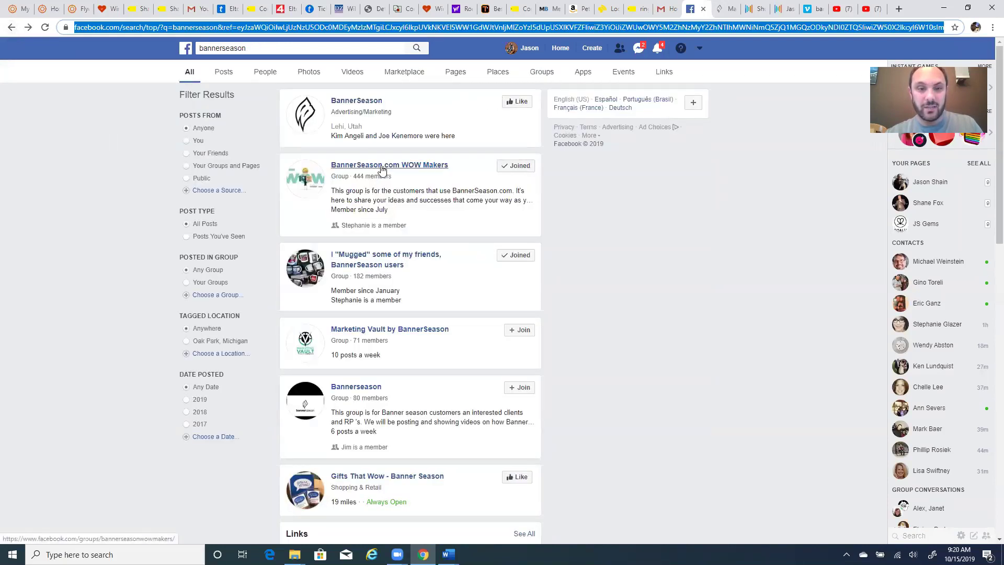
pyautogui.click(382, 166)
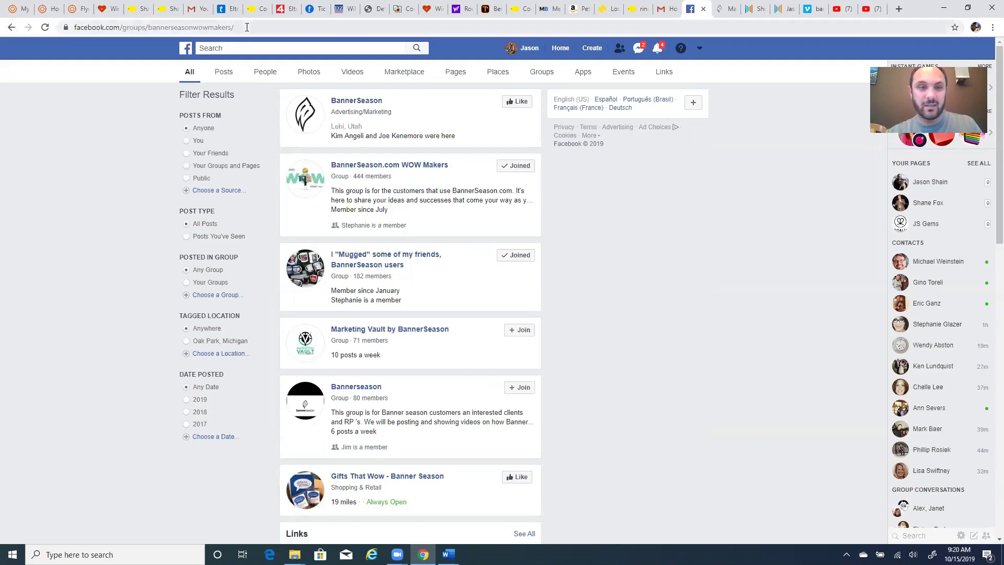
pyautogui.click(76, 27)
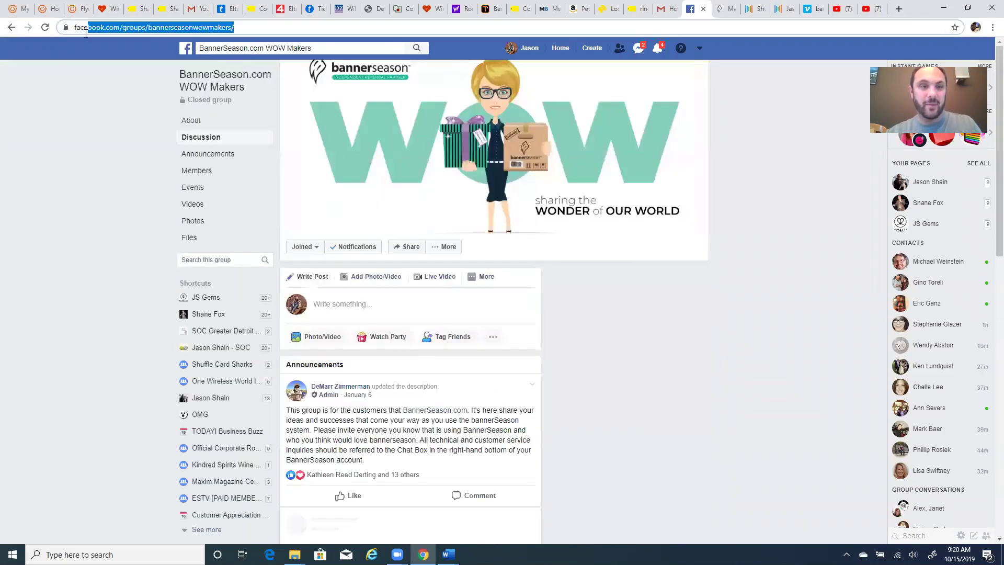
pyautogui.rightClick(86, 31)
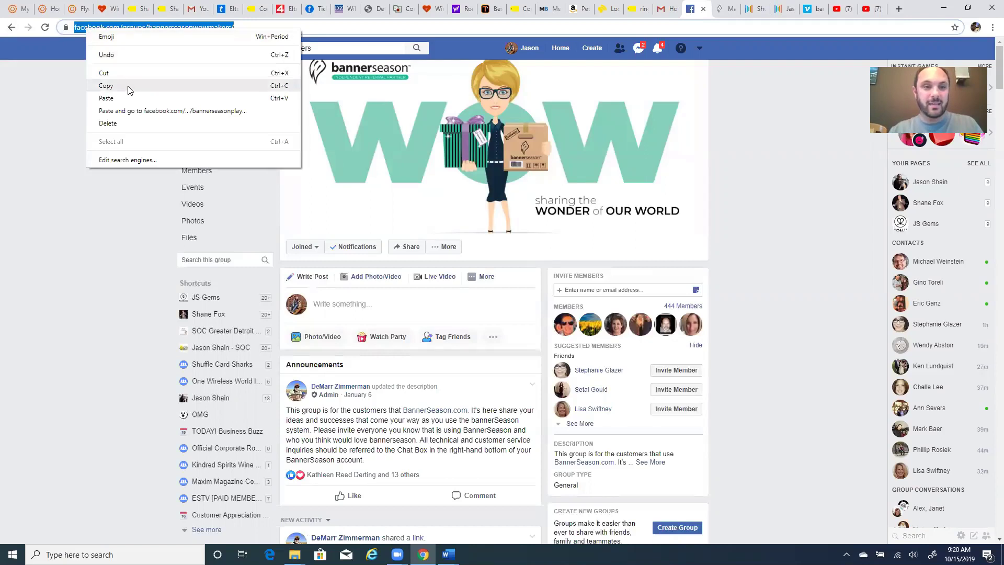
pyautogui.click(130, 85)
# Paste the WOW Makers group link into the fifth button, titled 'Join the Banner Season Customer Facebook Group'
pyautogui.click(756, 10)
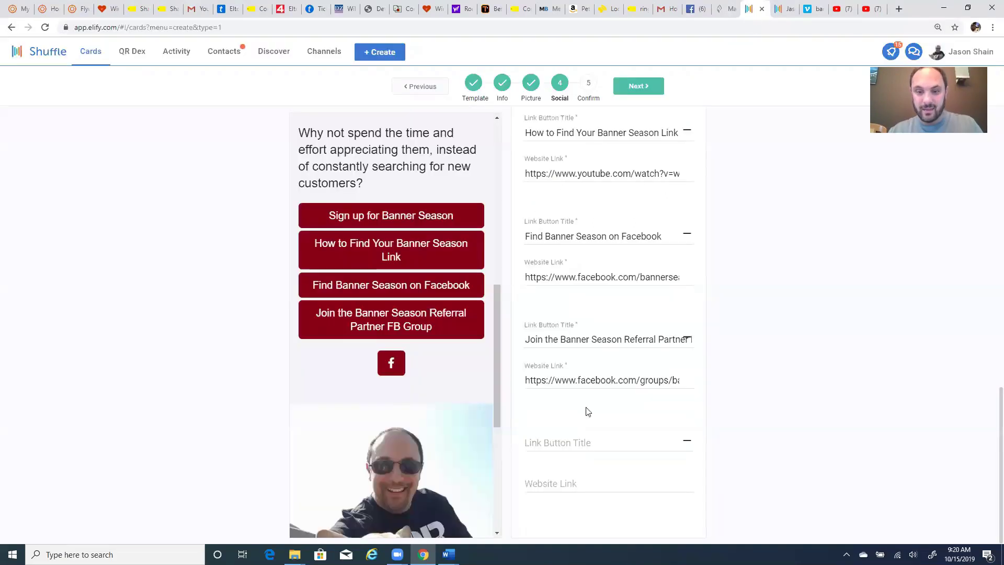
pyautogui.click(576, 479)
pyautogui.rightClick(576, 479)
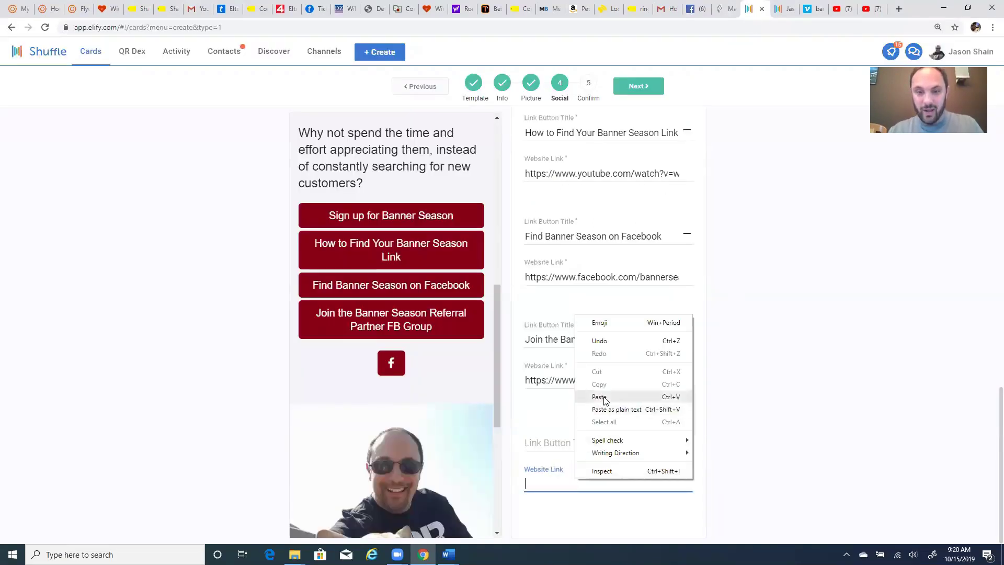
pyautogui.click(601, 398)
pyautogui.click(563, 442)
pyautogui.write('Join t')
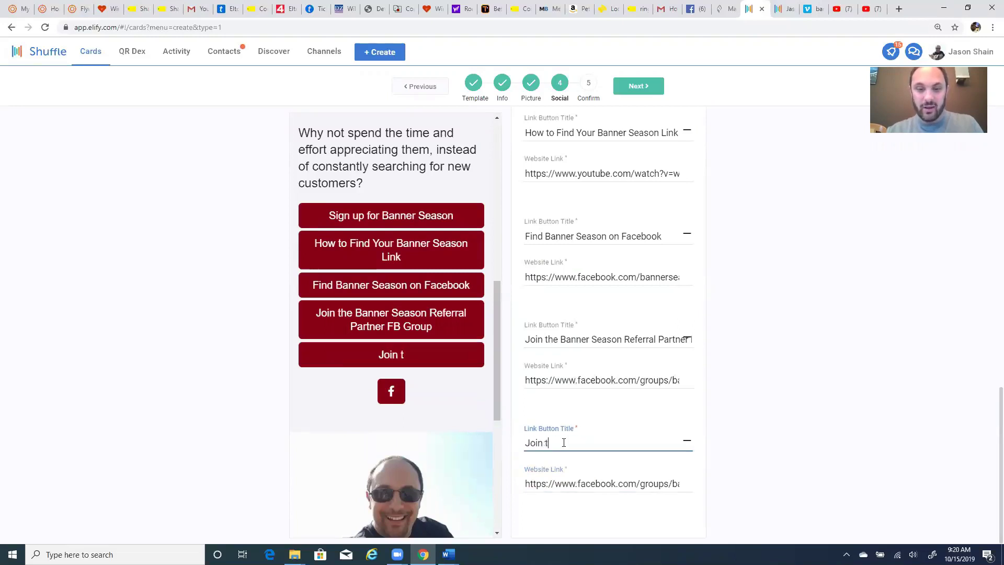
pyautogui.write('he Banner ')
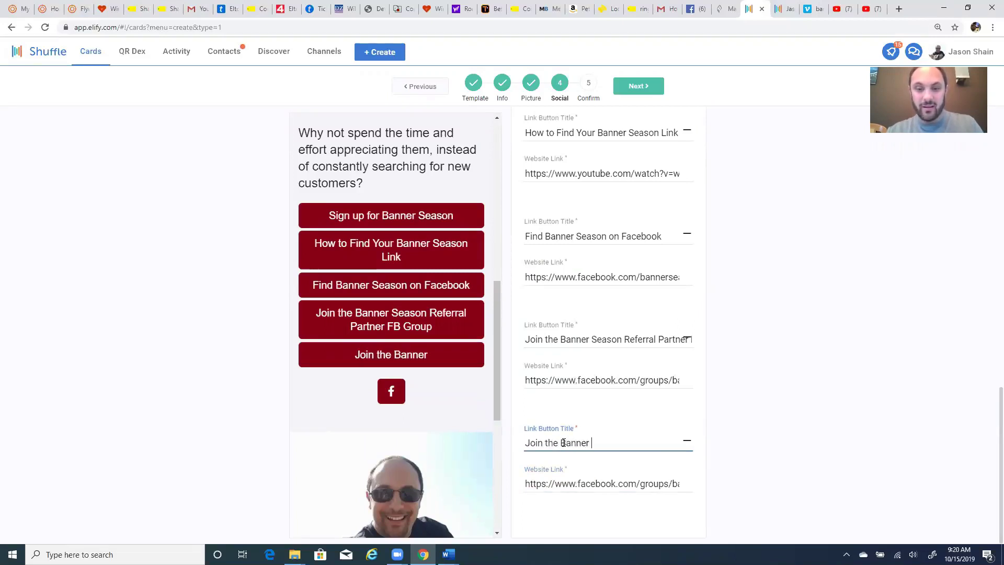
pyautogui.write('Season C')
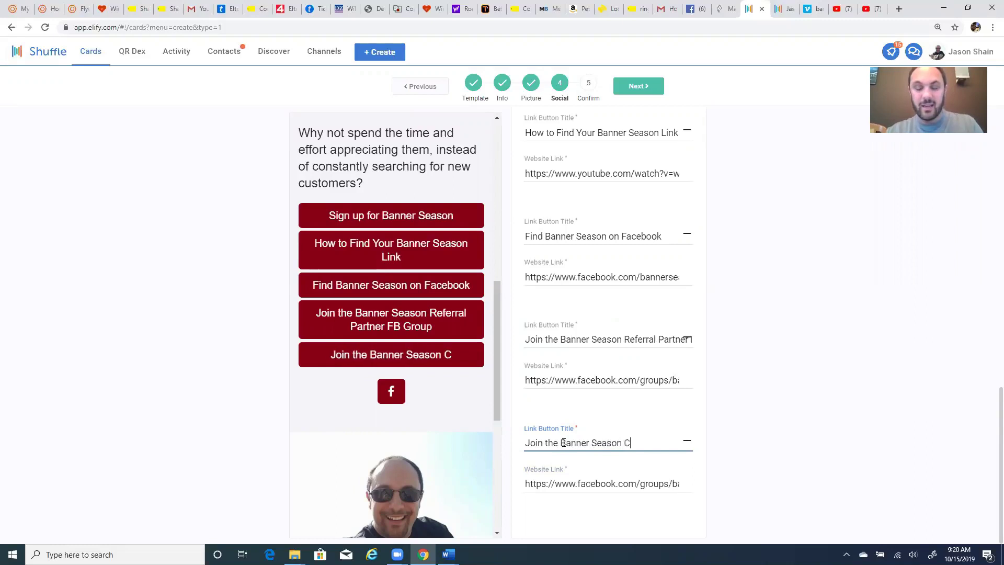
pyautogui.write('ustomer Faceb')
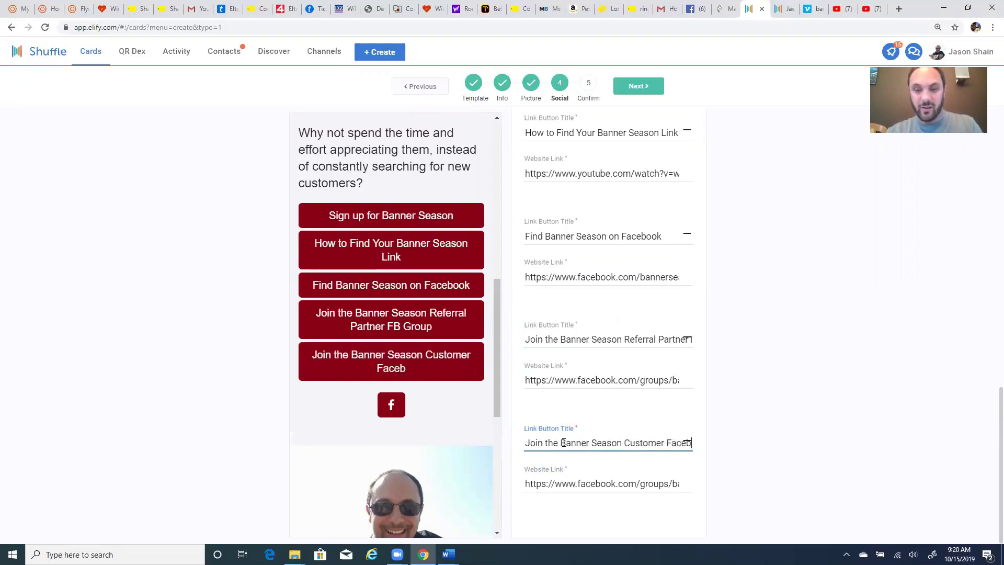
pyautogui.write('ook Group')
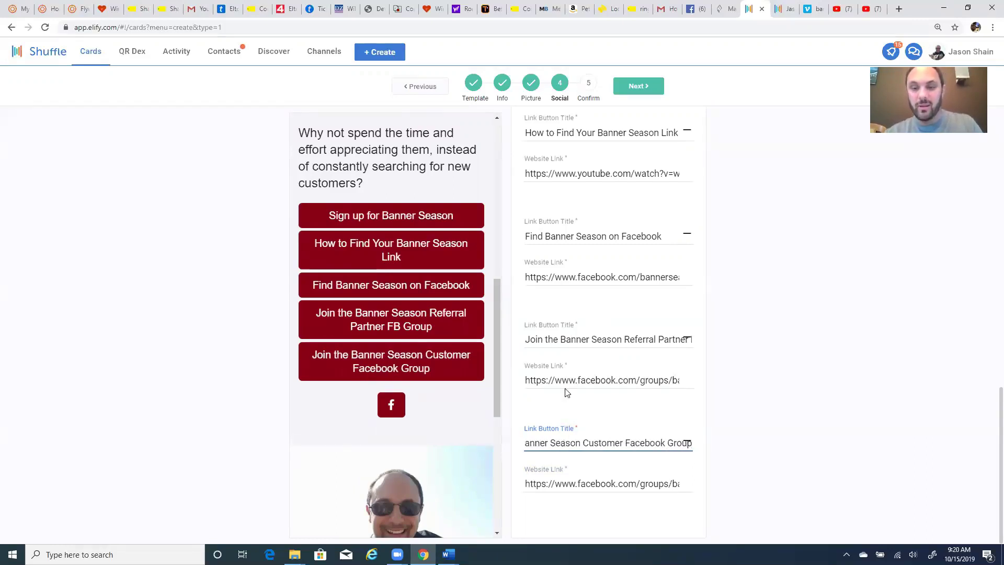
# Copy the bannerseason Vimeo page address and return to the card editor
pyautogui.click(810, 11)
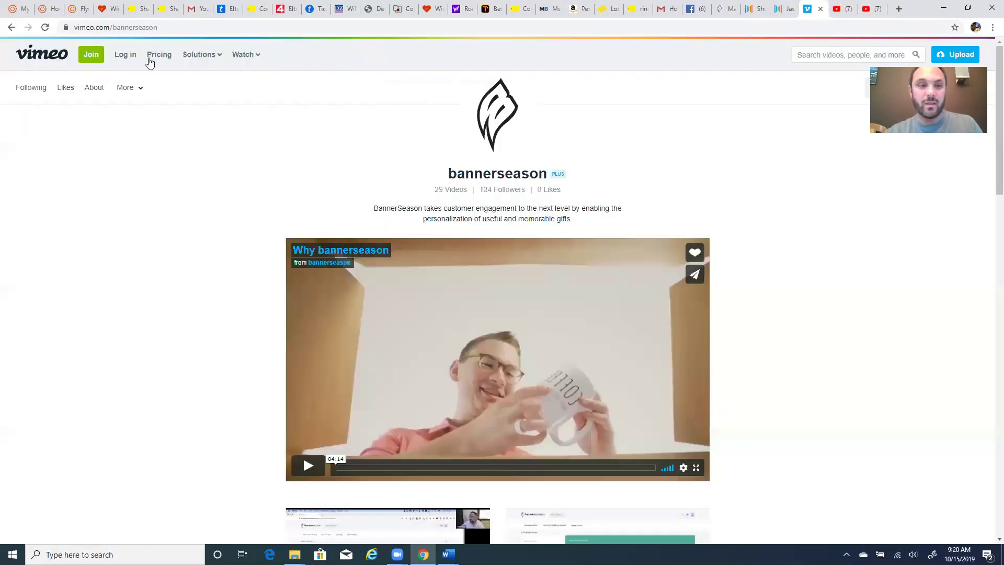
pyautogui.click(76, 24)
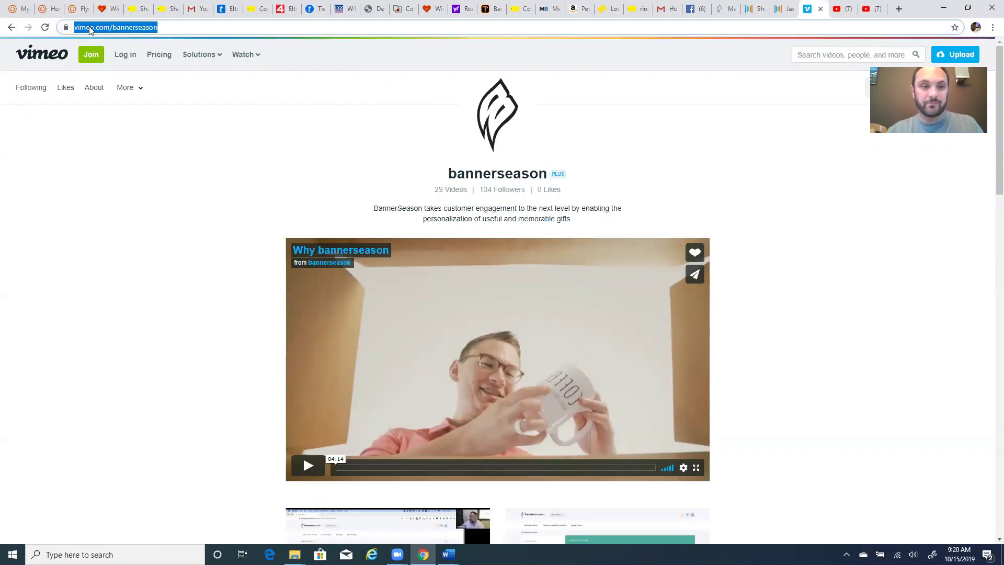
pyautogui.rightClick(89, 30)
pyautogui.click(131, 85)
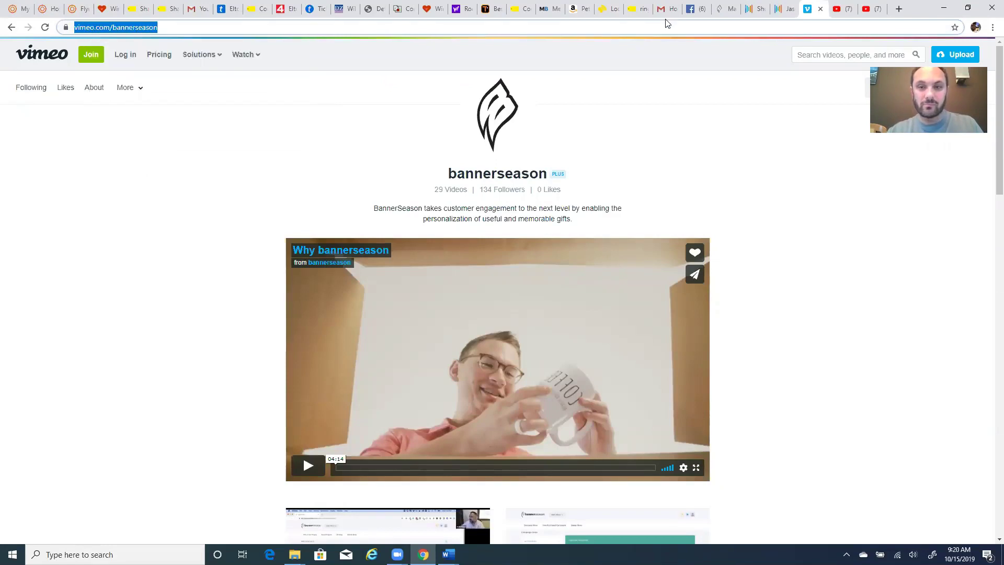
pyautogui.click(751, 10)
# Add a sixth button titled 'Look up Banner Season Vimeo Page' with the pasted vimeo.com/bannerseason link
pyautogui.scroll(3, 745, 260)
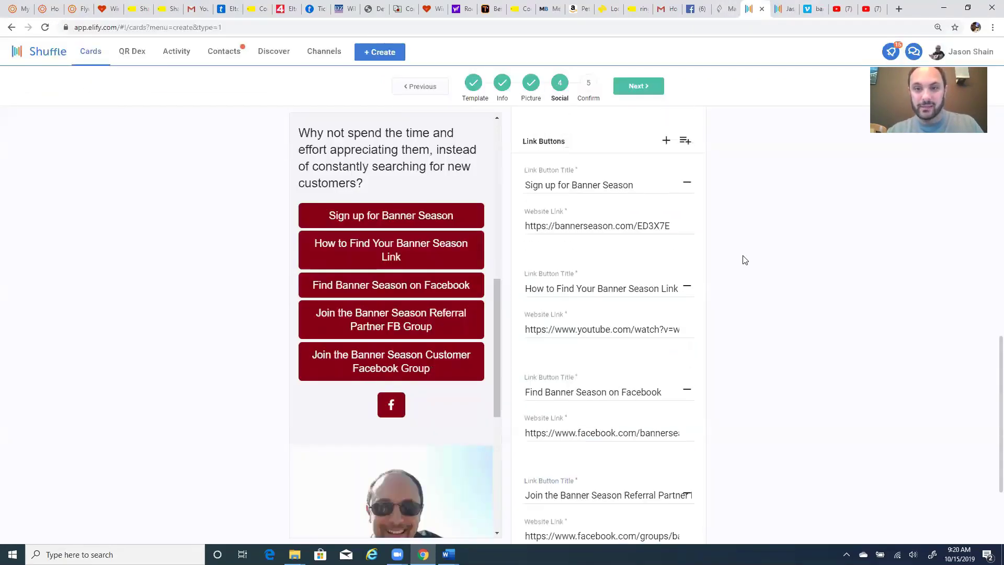
pyautogui.click(669, 142)
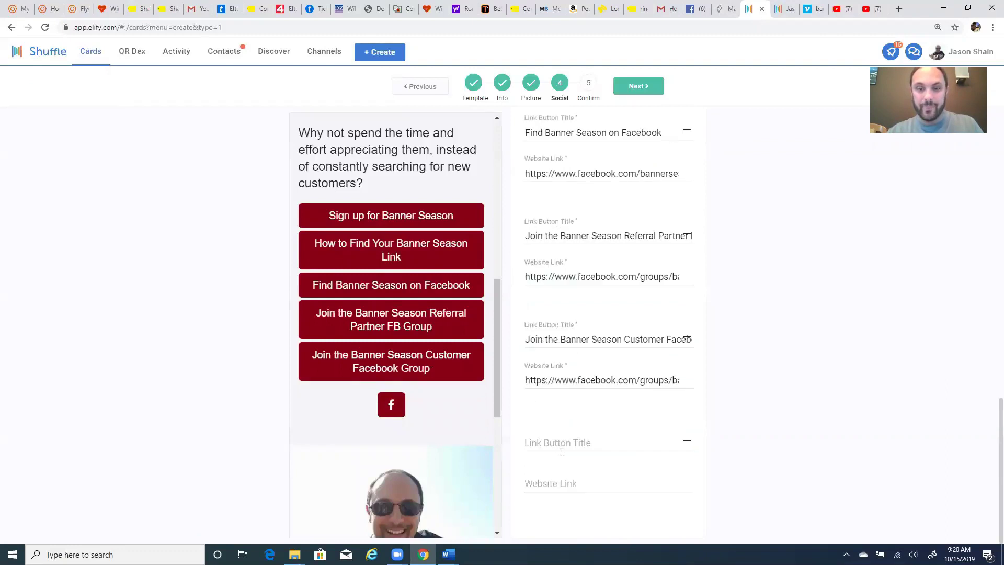
pyautogui.click(559, 480)
pyautogui.rightClick(574, 474)
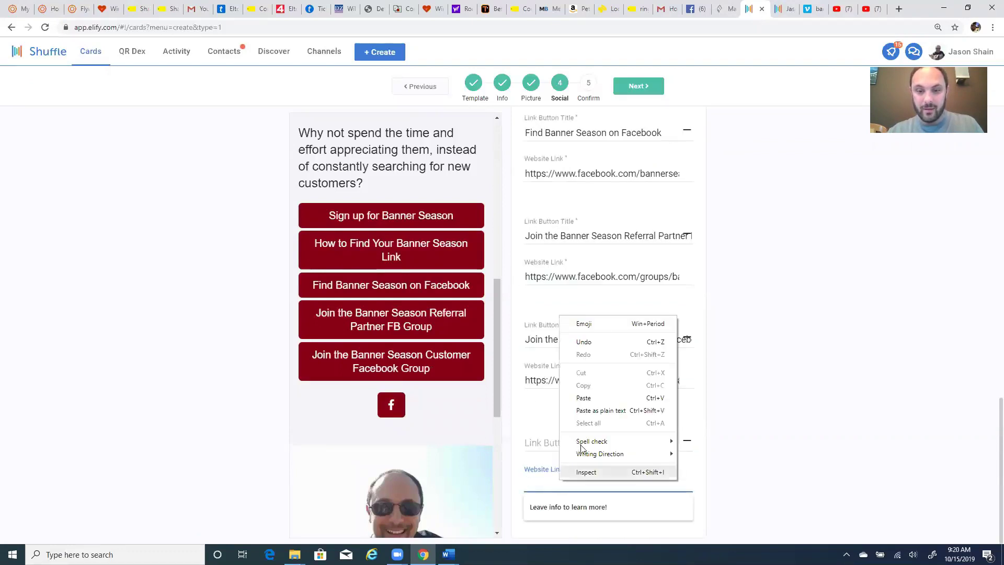
pyautogui.click(591, 403)
pyautogui.click(594, 444)
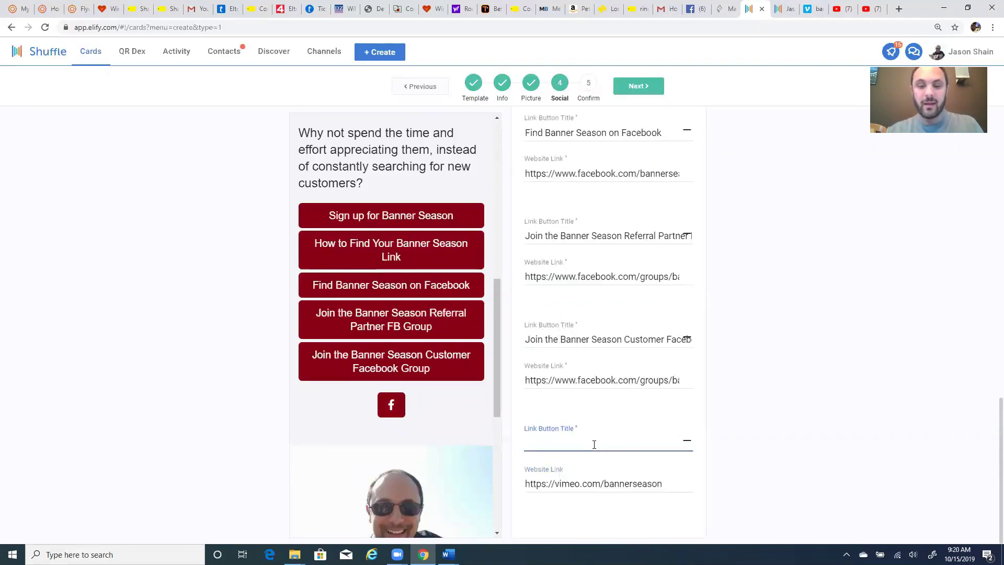
pyautogui.write('Look up')
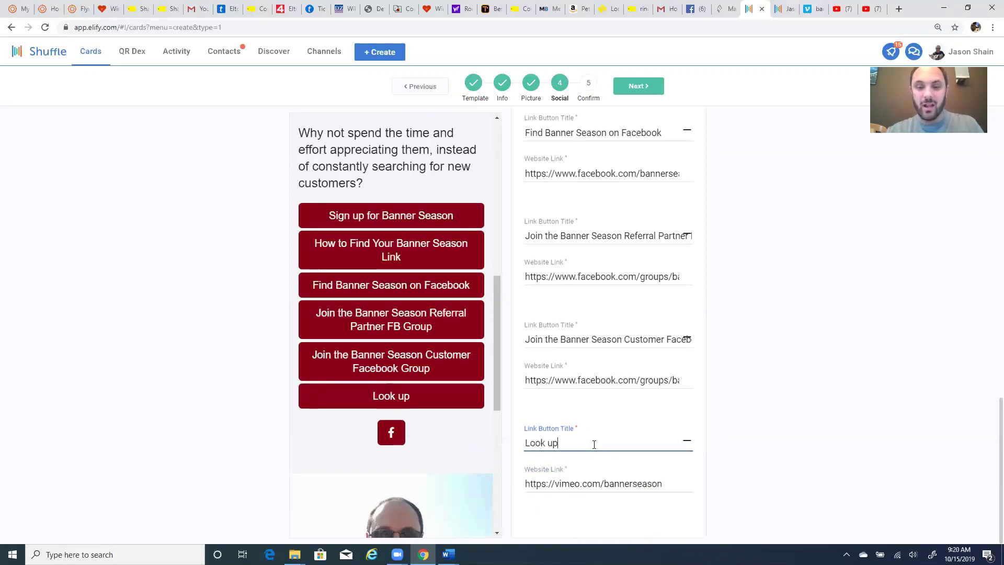
pyautogui.write(' Banner ')
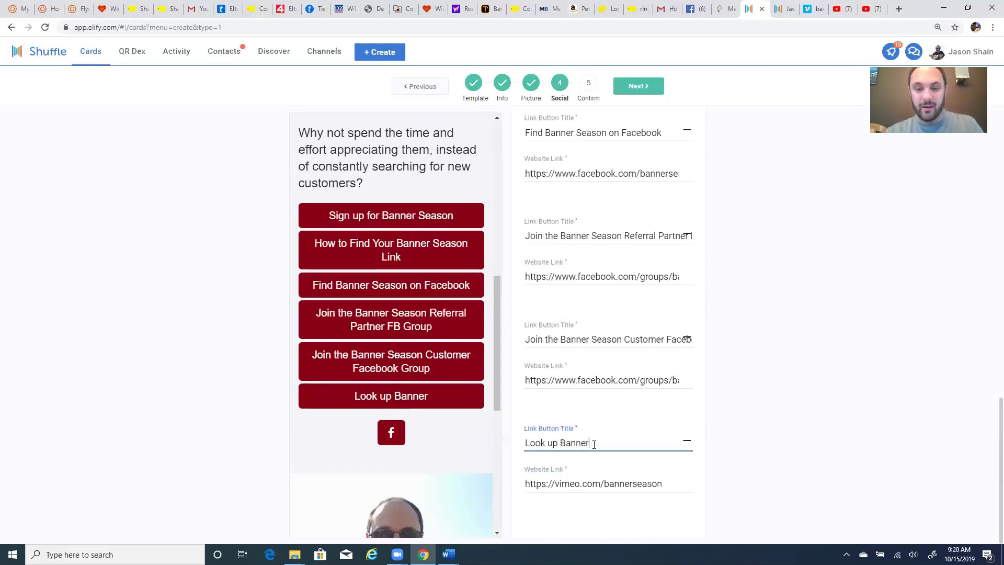
pyautogui.write('Season Vi')
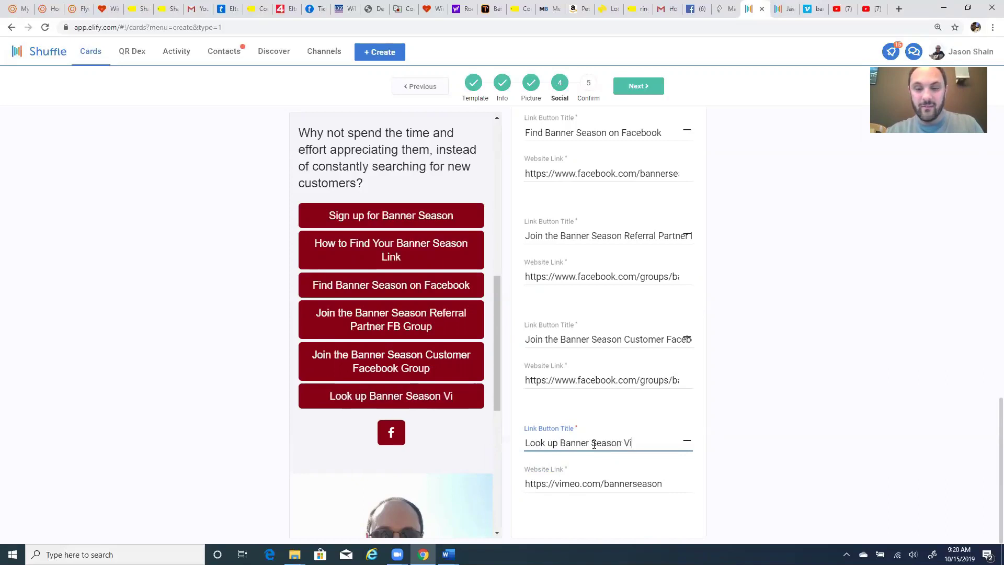
pyautogui.write('meo Page')
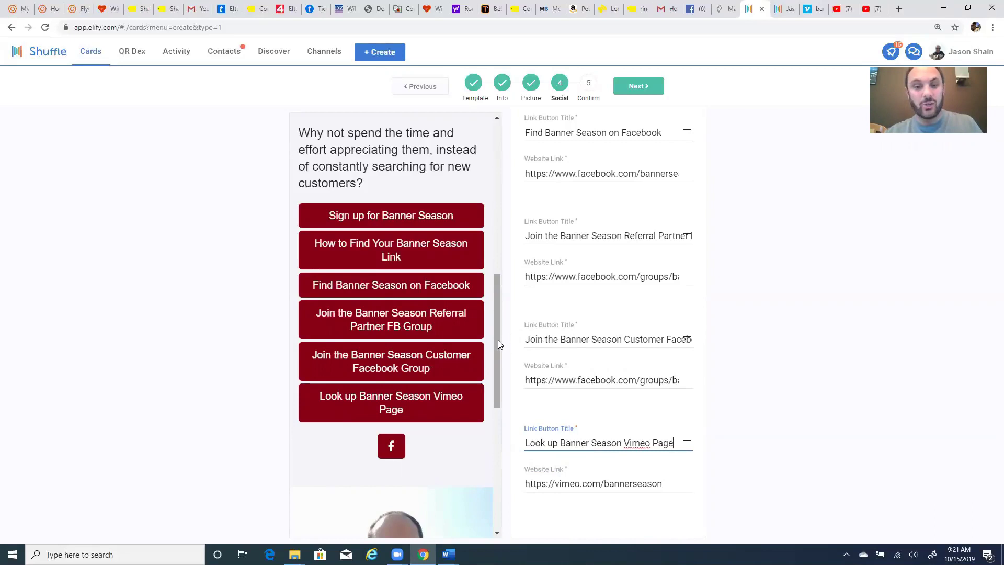
pyautogui.moveTo(498, 340)
pyautogui.mouseDown()
pyautogui.moveTo(491, 461)
pyautogui.moveTo(500, 212)
pyautogui.mouseUp()
# Confirm and save the card, then preview the Bannerseason Onboarding Tool card from its menu
pyautogui.click(637, 89)
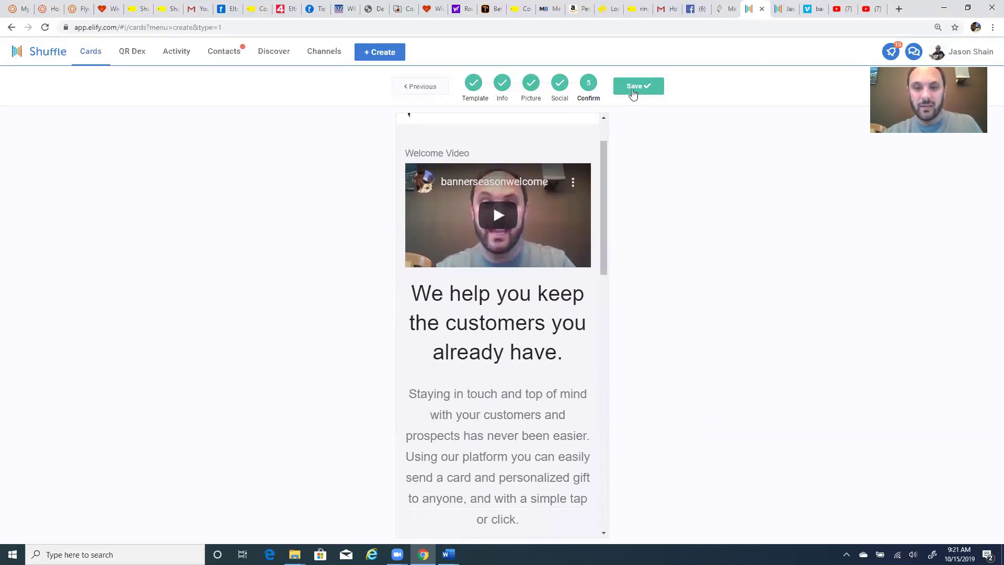
pyautogui.click(634, 86)
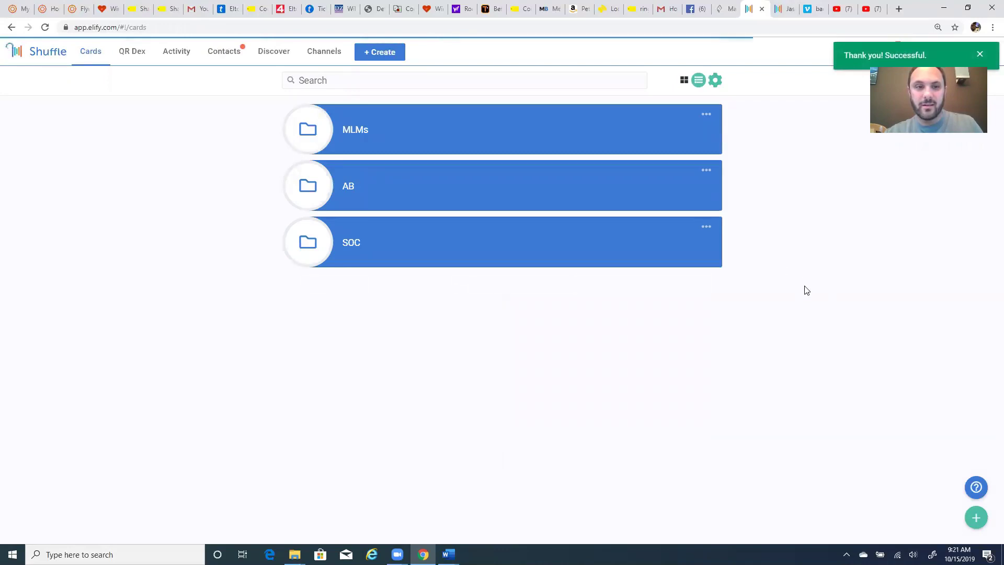
pyautogui.scroll(-20, 806, 290)
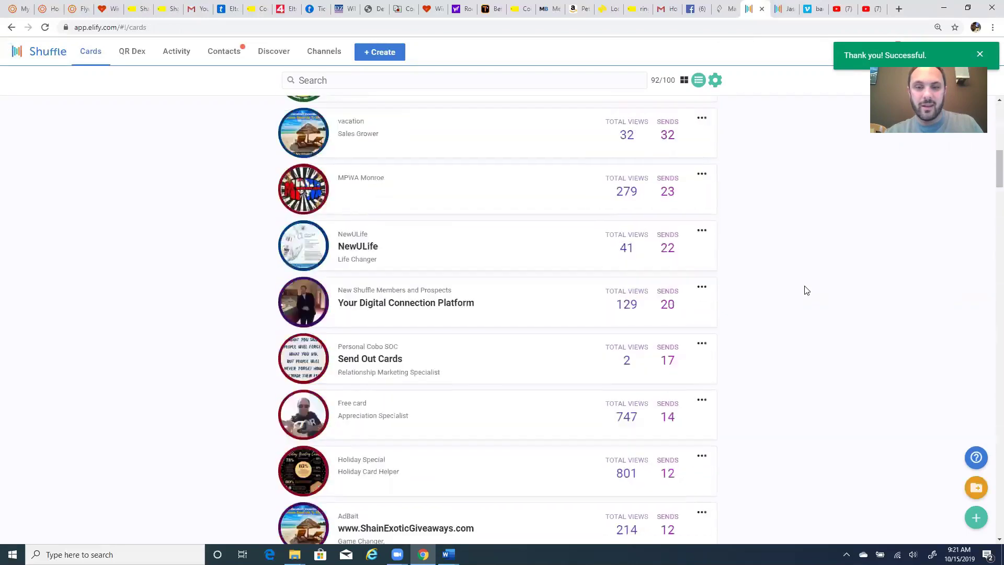
pyautogui.scroll(-20, 806, 291)
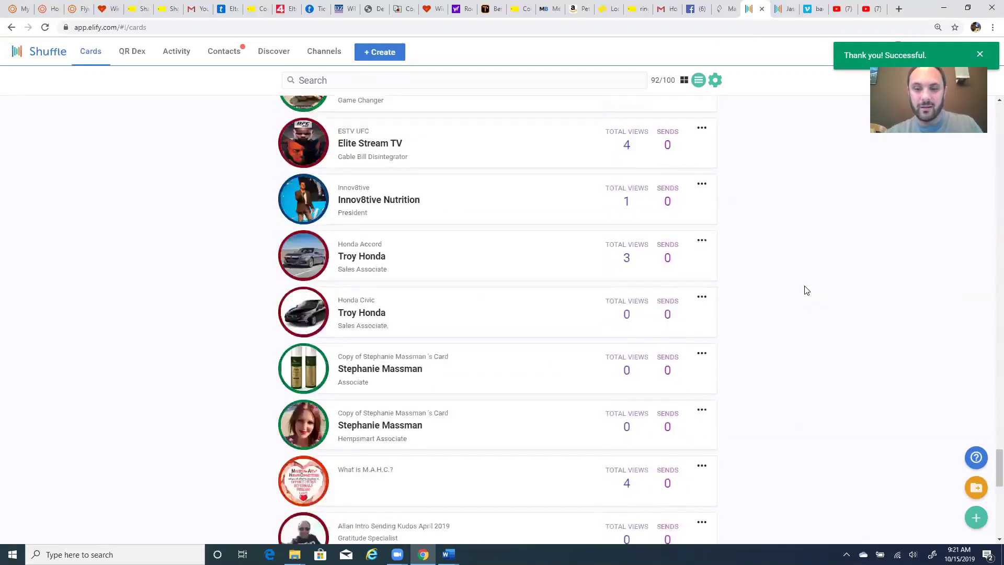
pyautogui.click(702, 446)
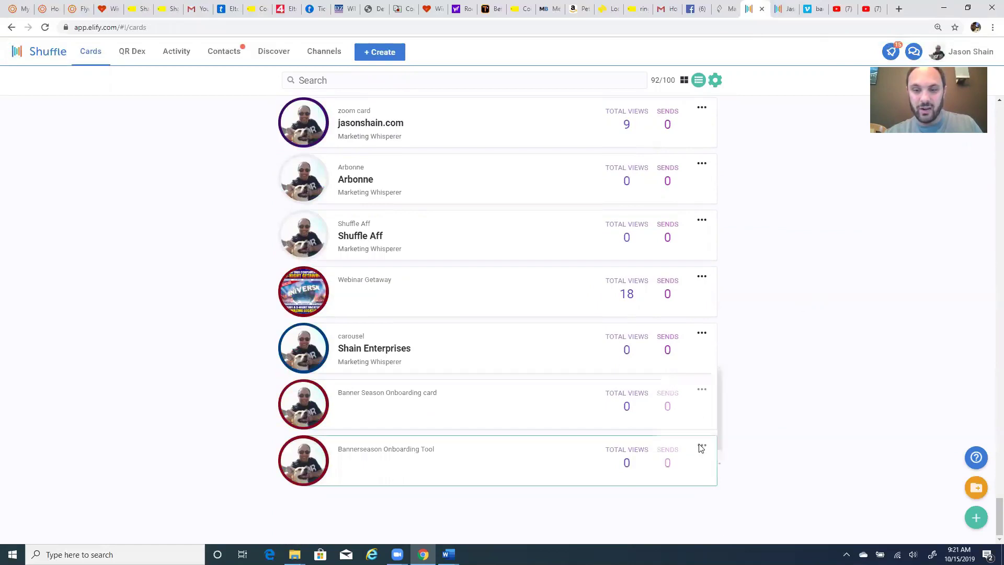
pyautogui.click(669, 395)
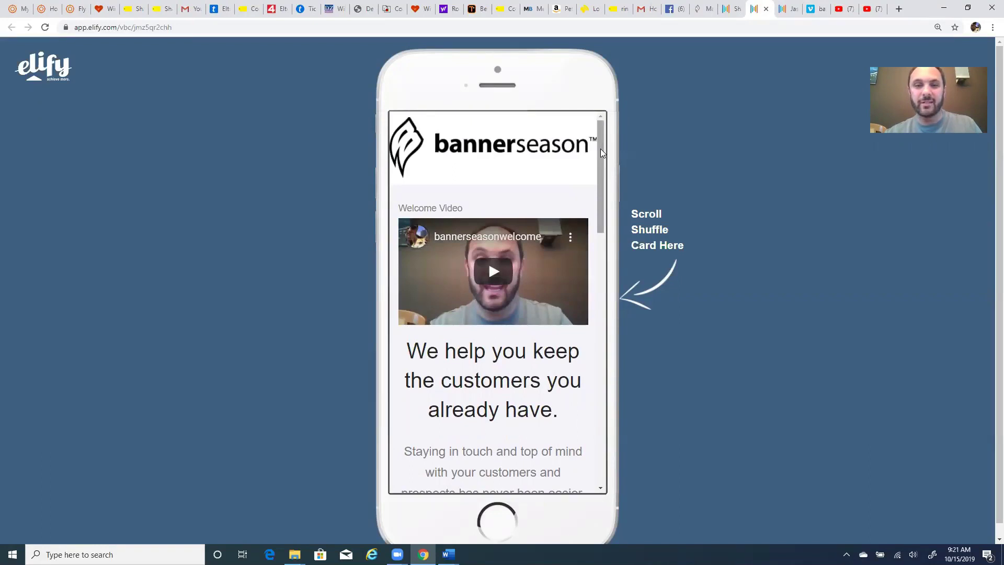
pyautogui.moveTo(600, 152)
pyautogui.mouseDown()
pyautogui.moveTo(602, 433)
pyautogui.moveTo(584, 137)
pyautogui.mouseUp()
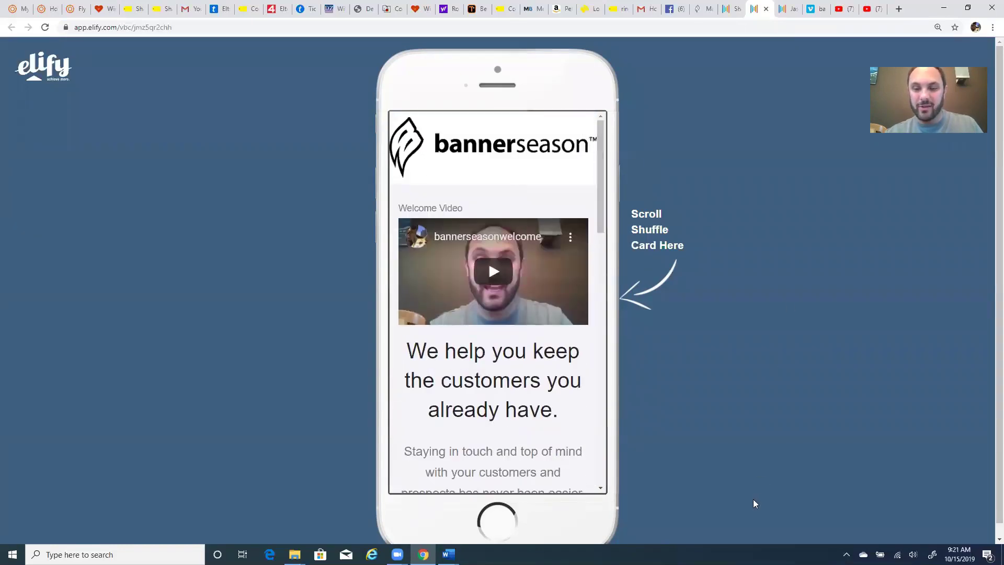